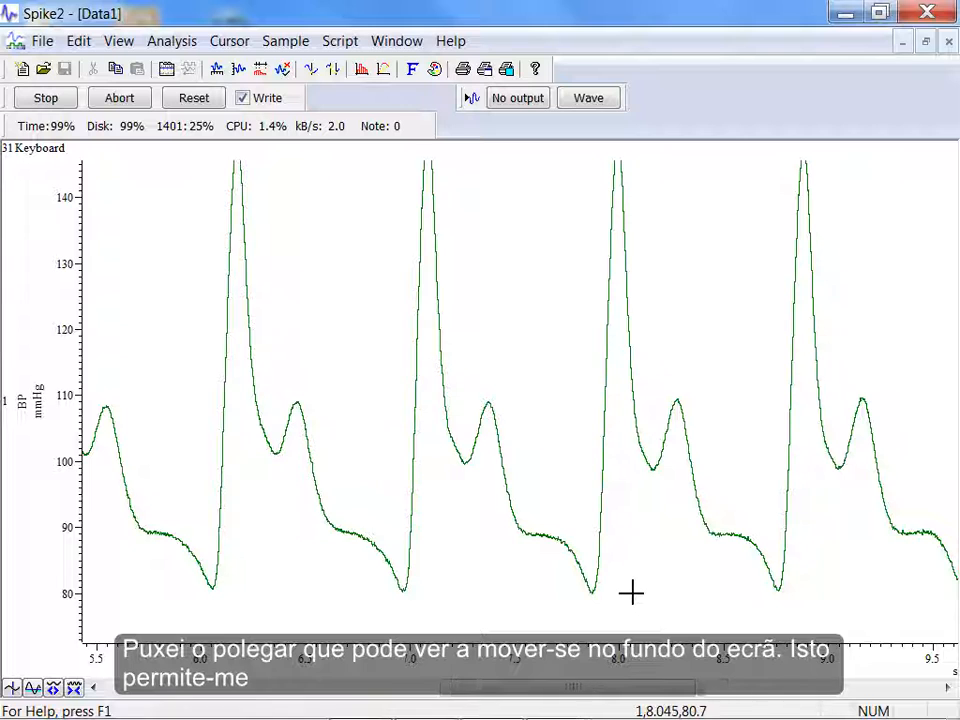
Step: Measure the time and amplitude span of one BP waveform peak and return the view to the newest incoming data
click(430, 180)
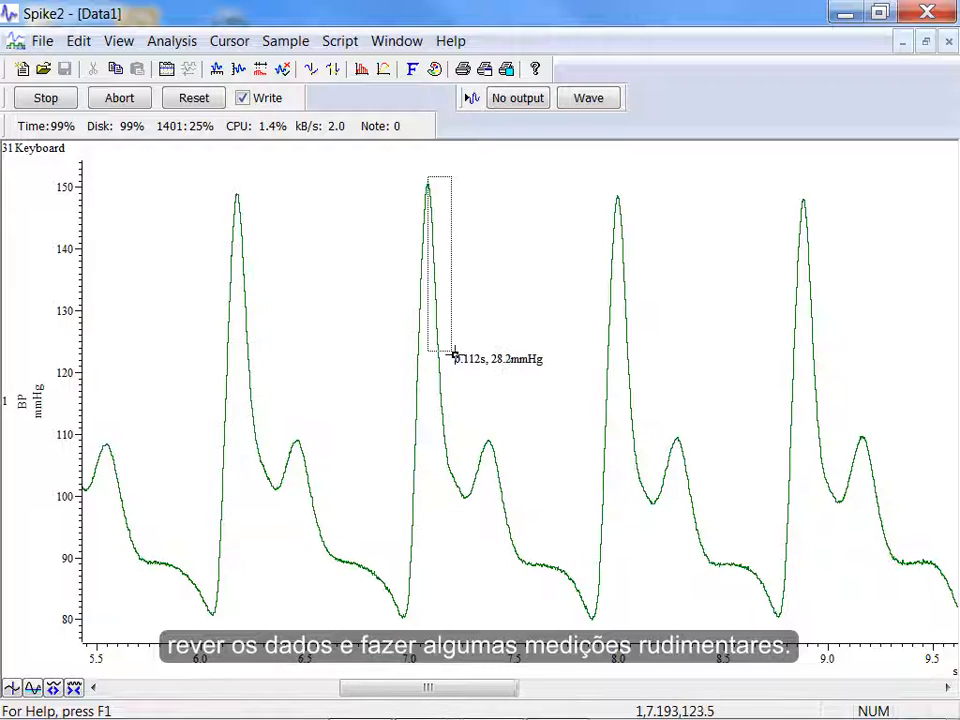
drag(455, 399, 456, 404)
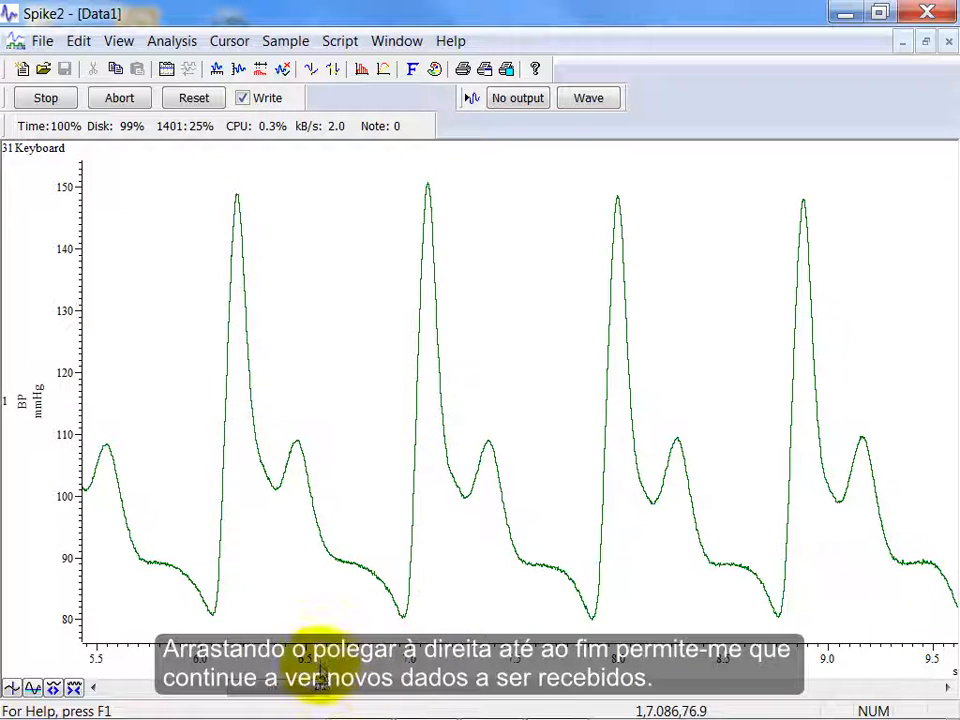
drag(293, 695, 926, 688)
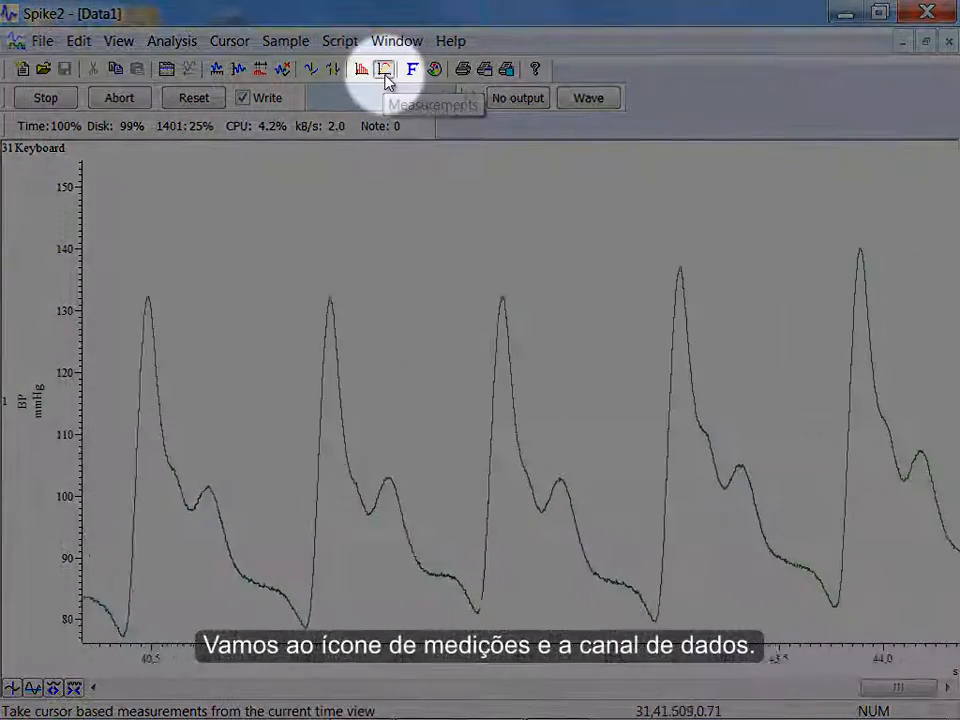
Step: Set up a measurement to a data channel with a new memory channel as target and Event as channel type
click(385, 79)
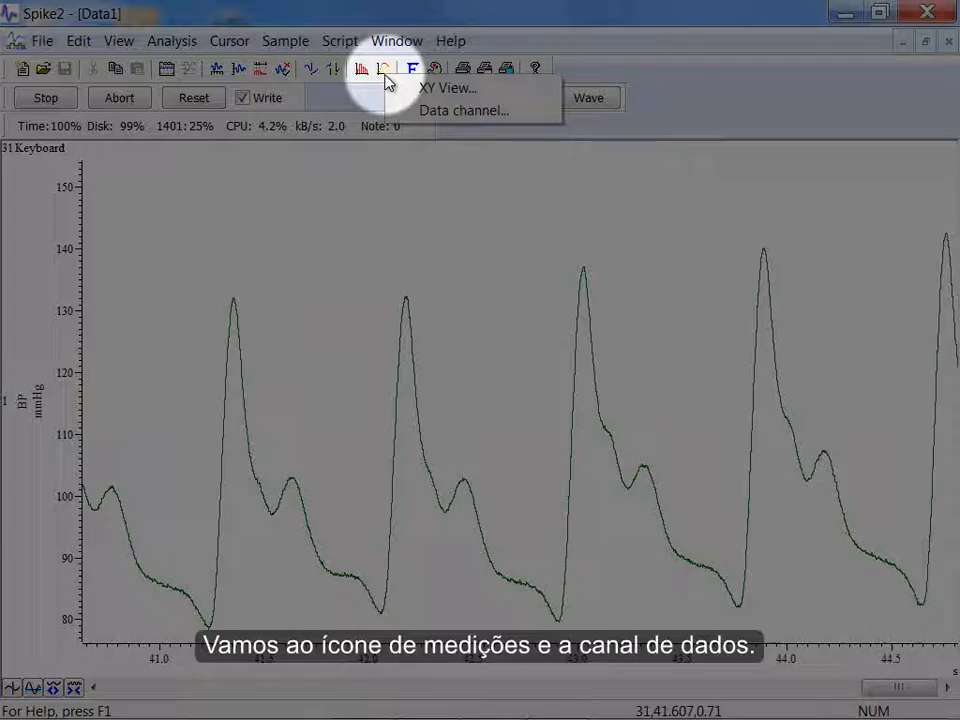
click(455, 112)
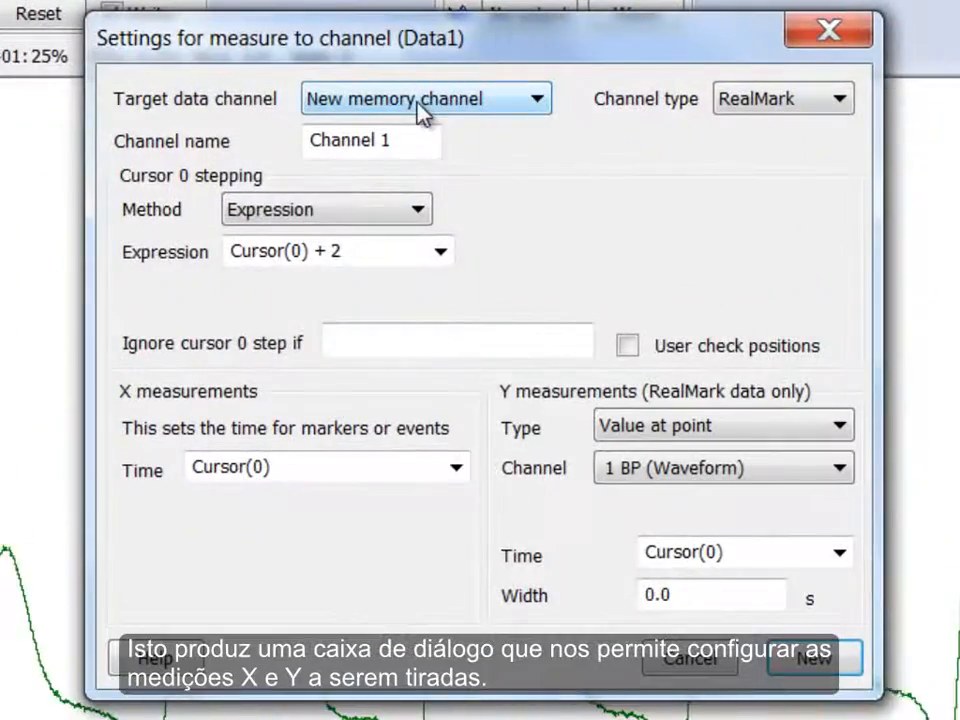
click(420, 101)
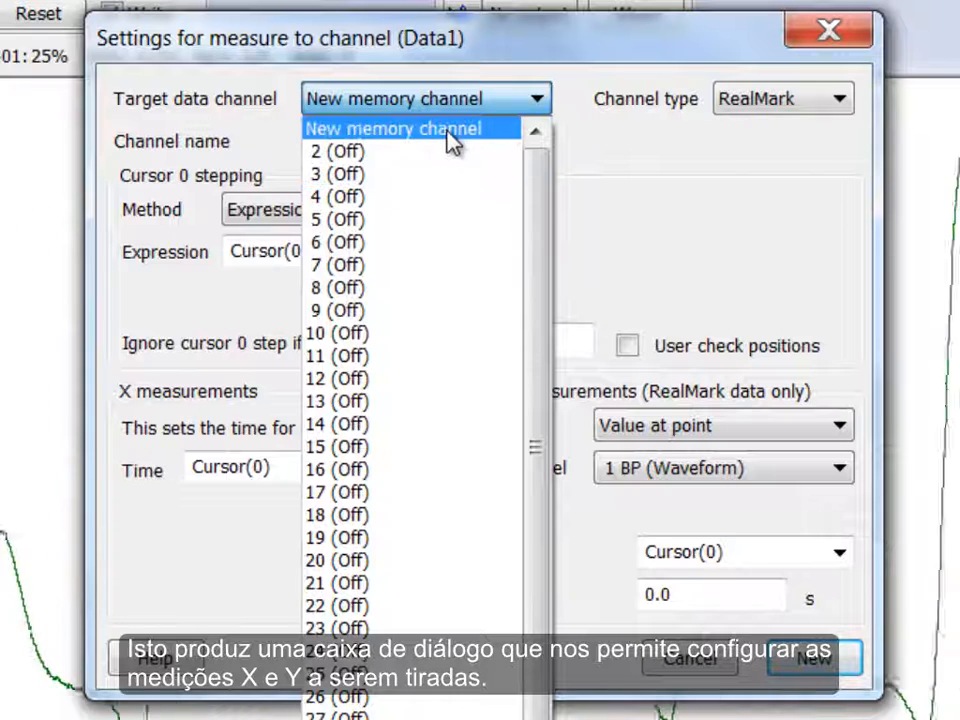
click(446, 131)
click(742, 104)
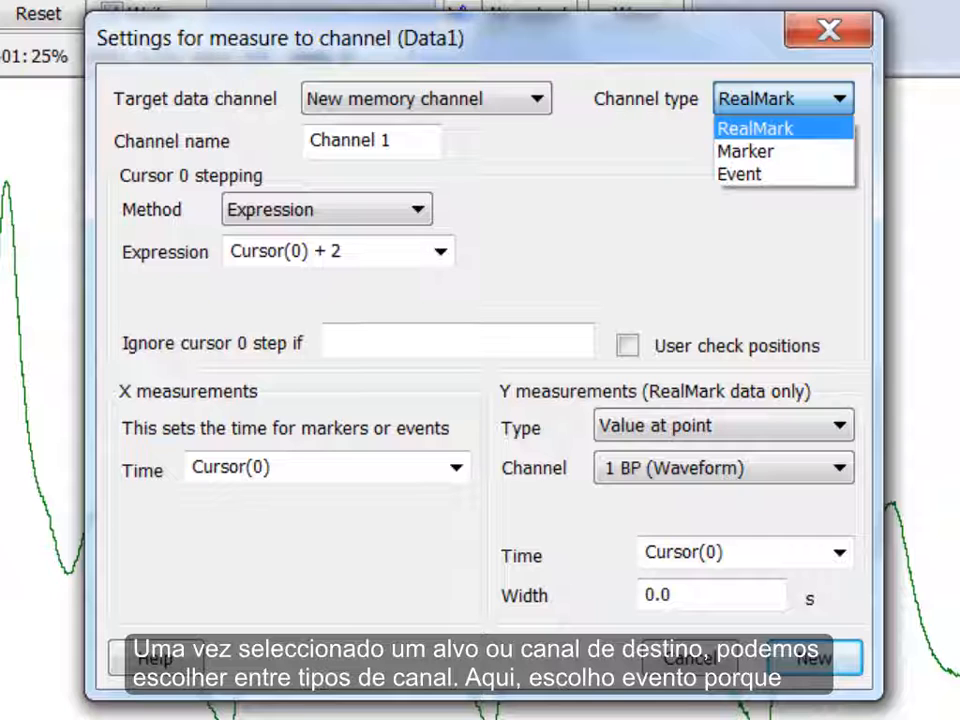
click(803, 173)
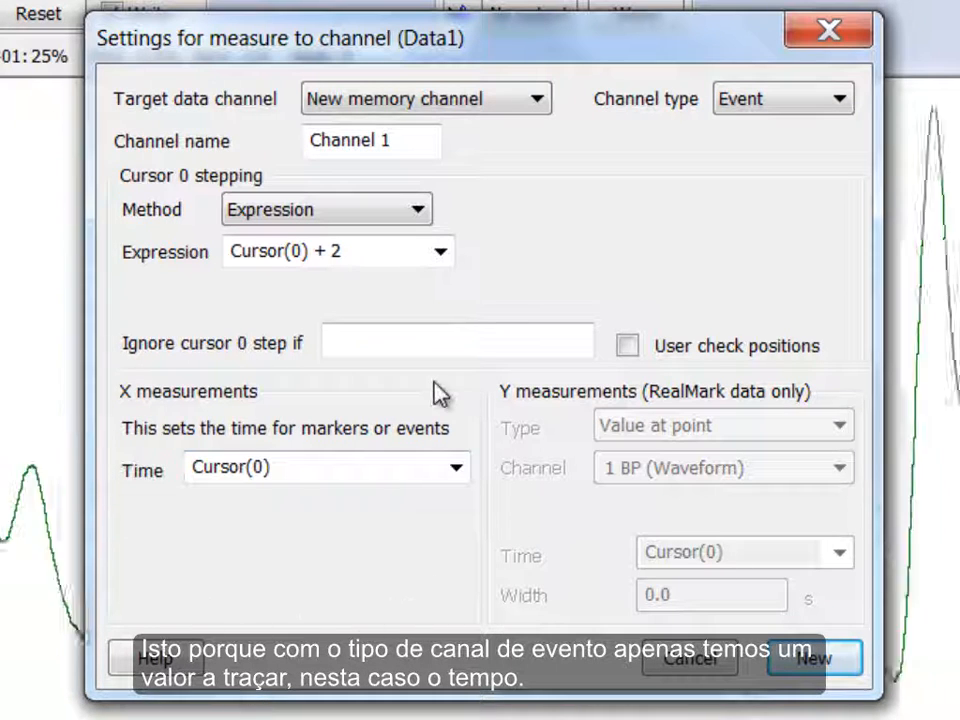
Step: Set cursor 0 stepping to Peak find on channel 1 BP with an amplitude of 25 and create the measurement channel
click(414, 214)
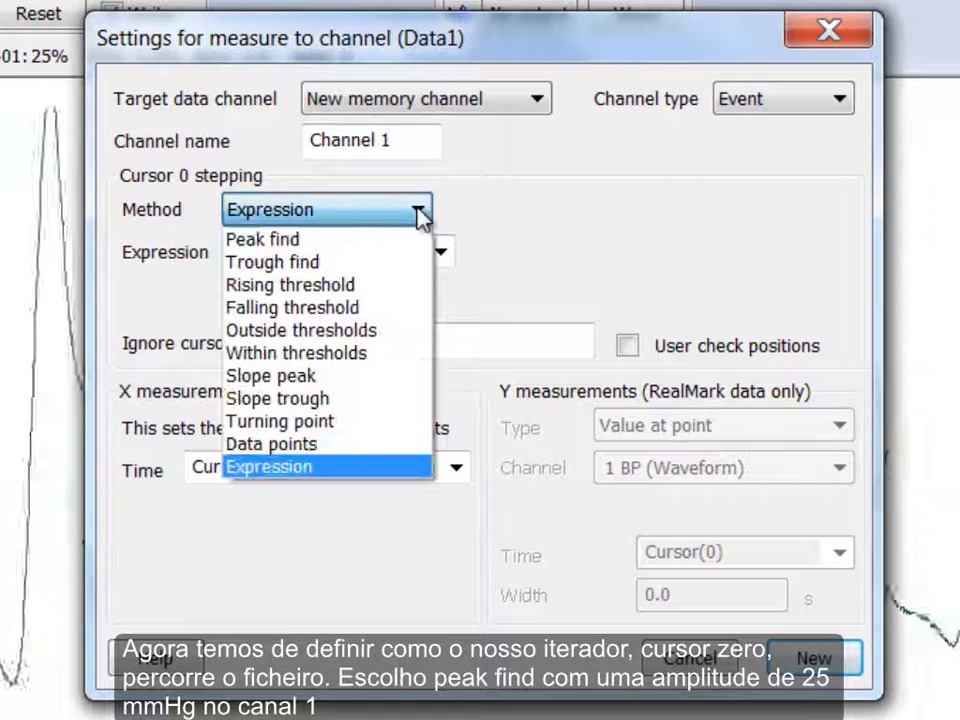
click(411, 240)
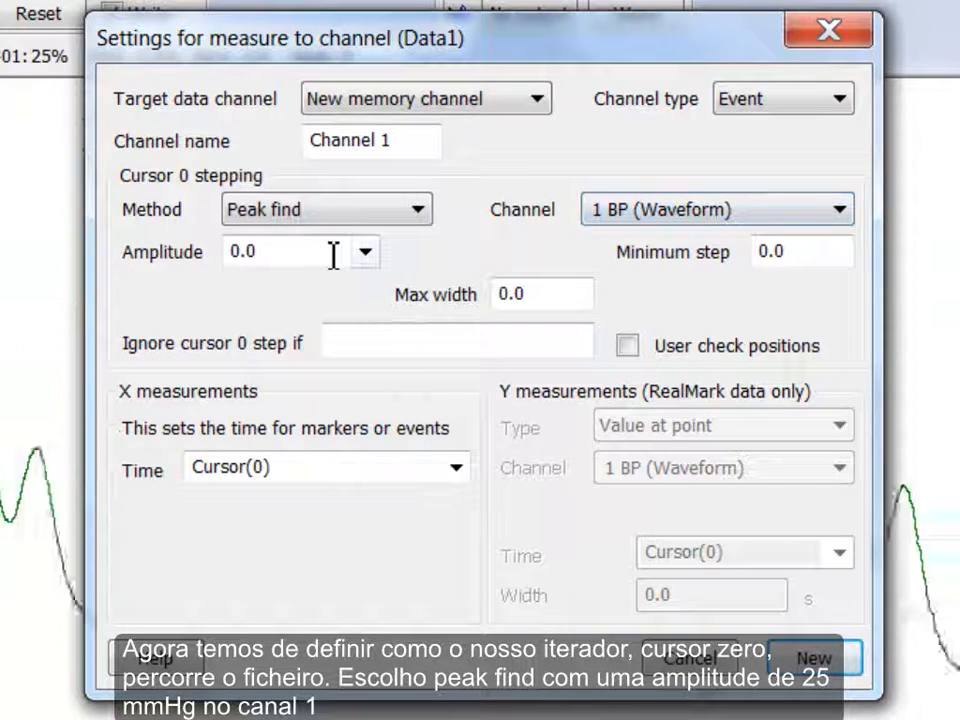
drag(332, 253, 228, 262)
text(25)
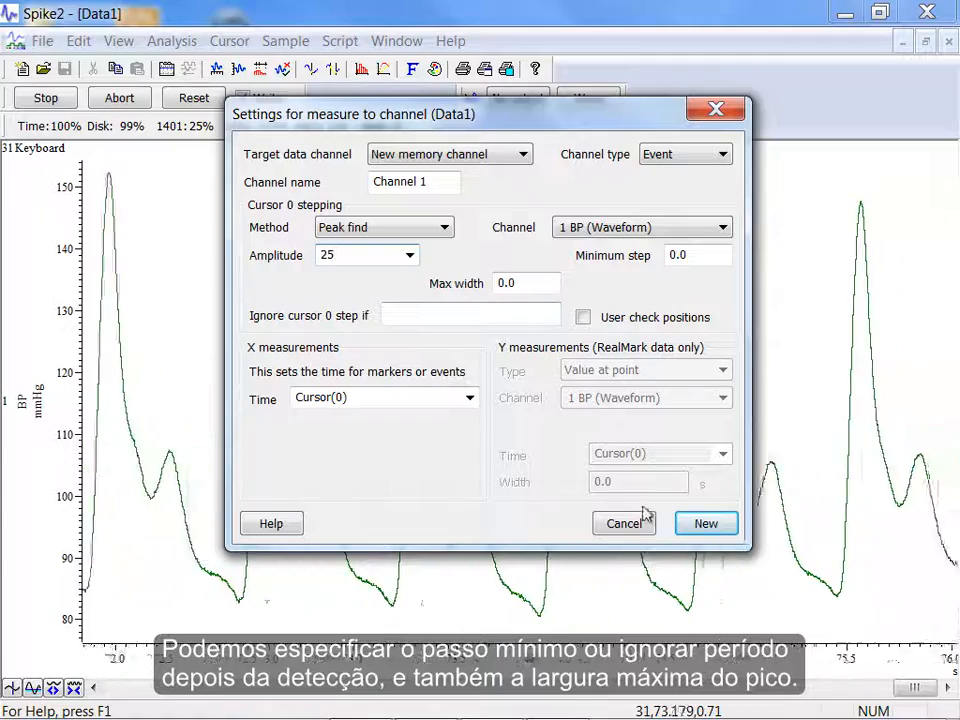
click(705, 524)
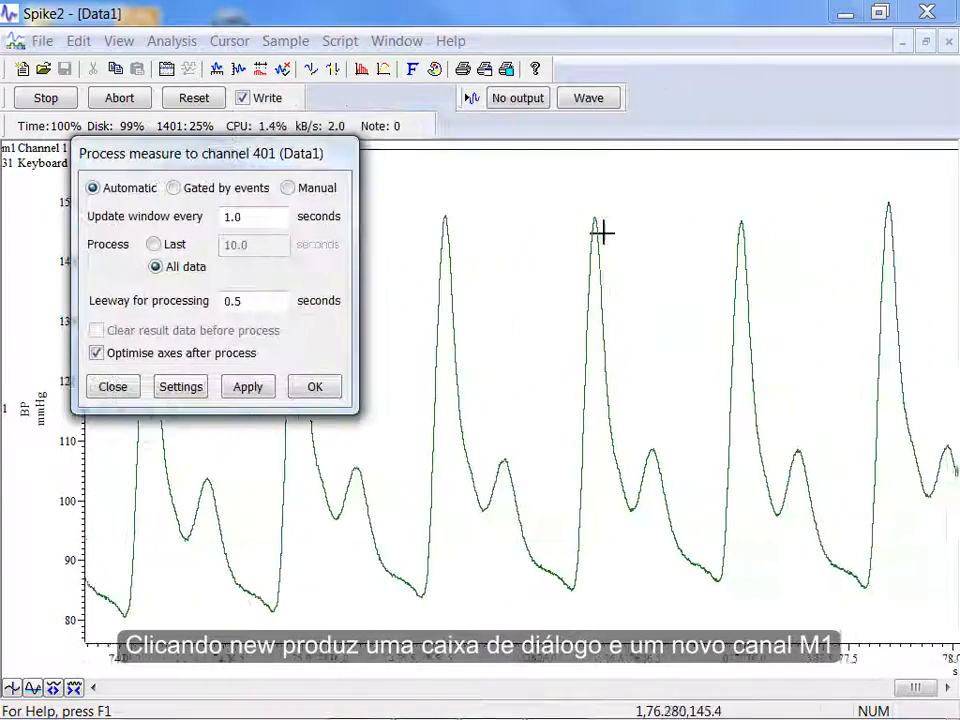
Step: Process the new channel automatically with the window update interval and the processing leeway both set to 0 seconds
drag(285, 216, 220, 219)
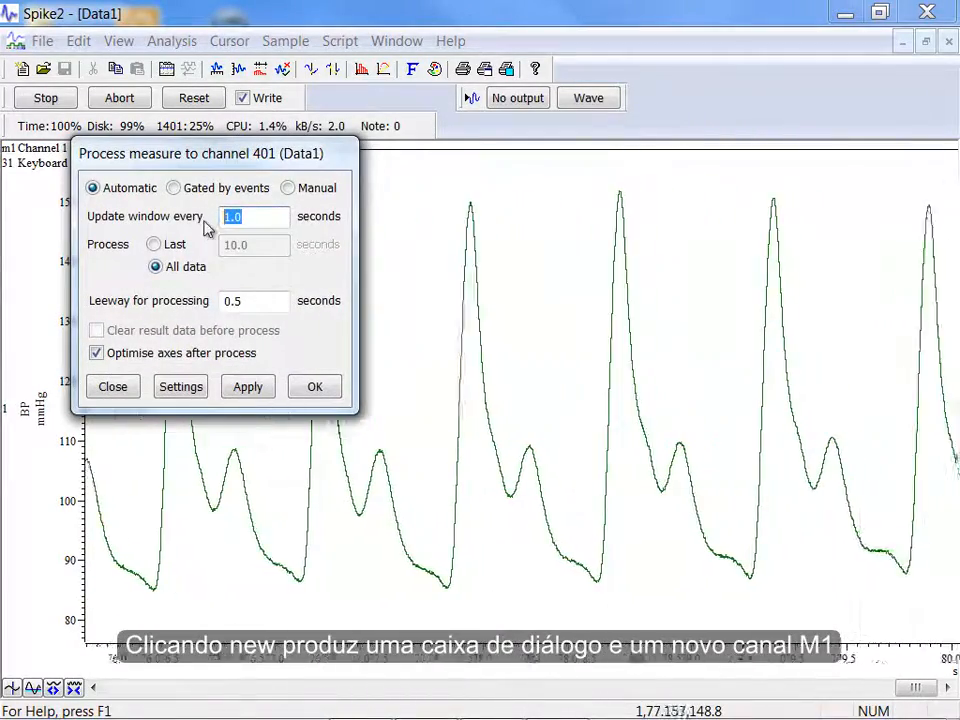
text(0)
drag(270, 301, 212, 313)
text(0)
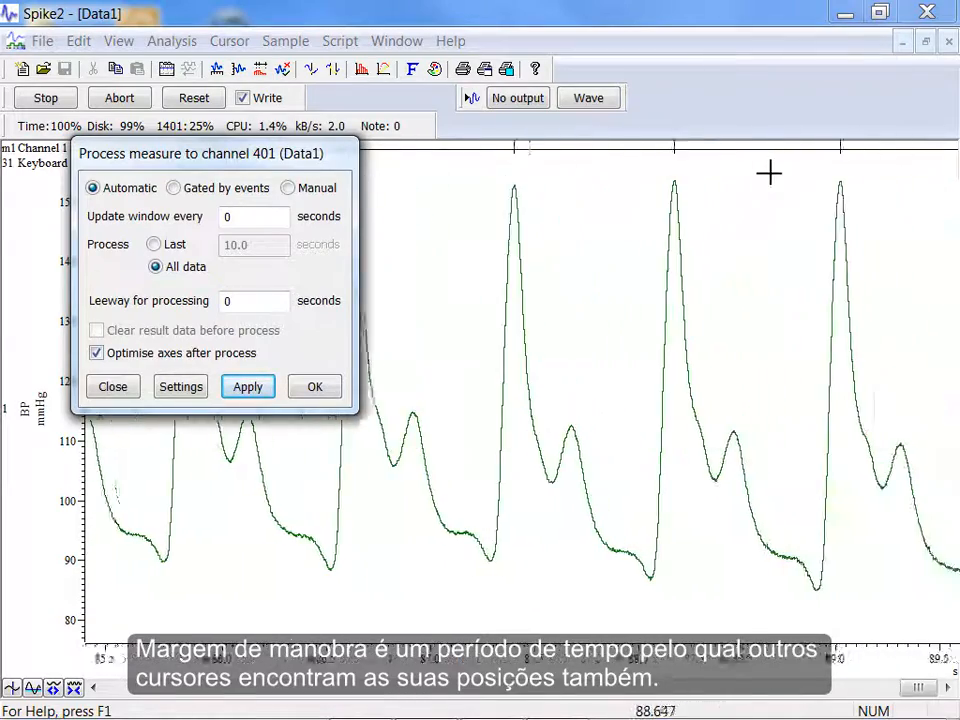
click(333, 389)
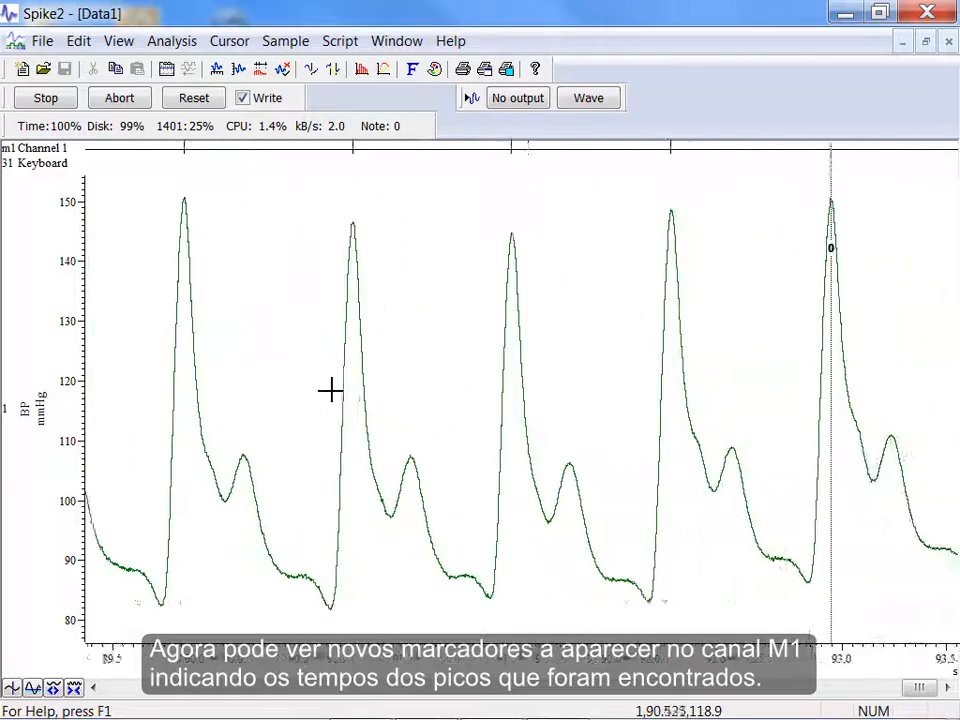
Step: Duplicate the m1 event channel
right_click(364, 154)
mouse_move(439, 176)
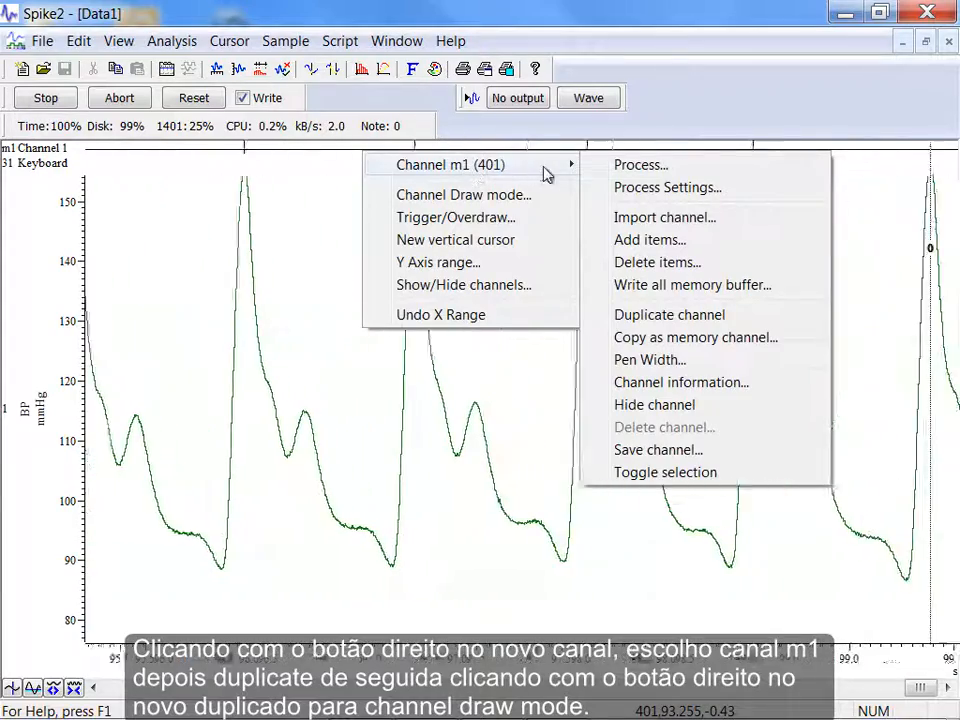
click(634, 315)
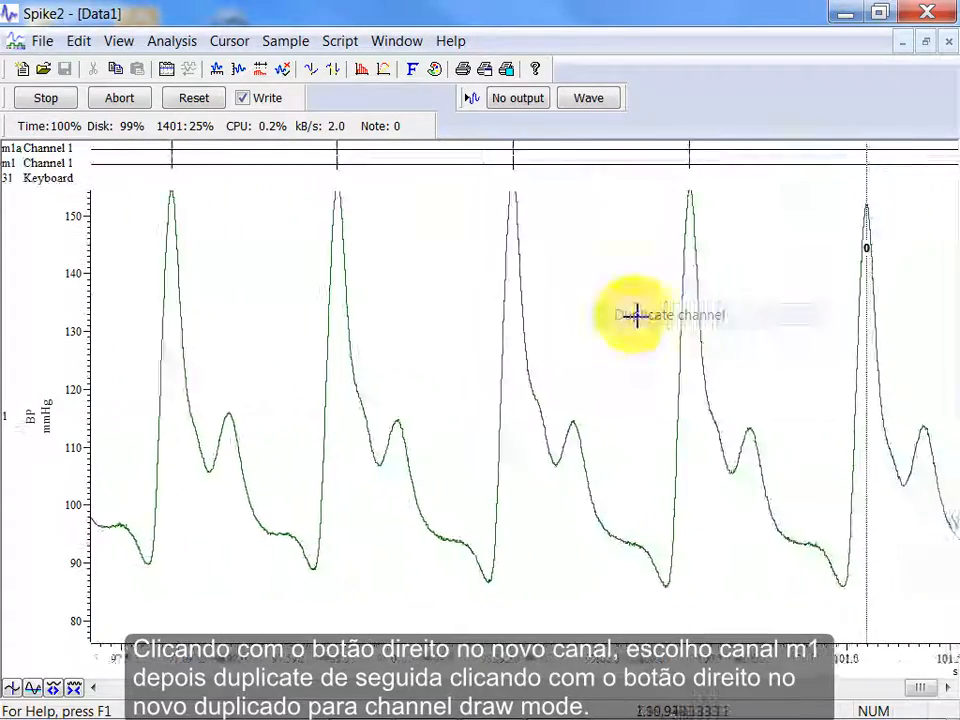
Step: Draw the duplicate channel m1a as instantaneous frequency (Inst Frq) and optimise its visible Y range
right_click(590, 152)
click(624, 193)
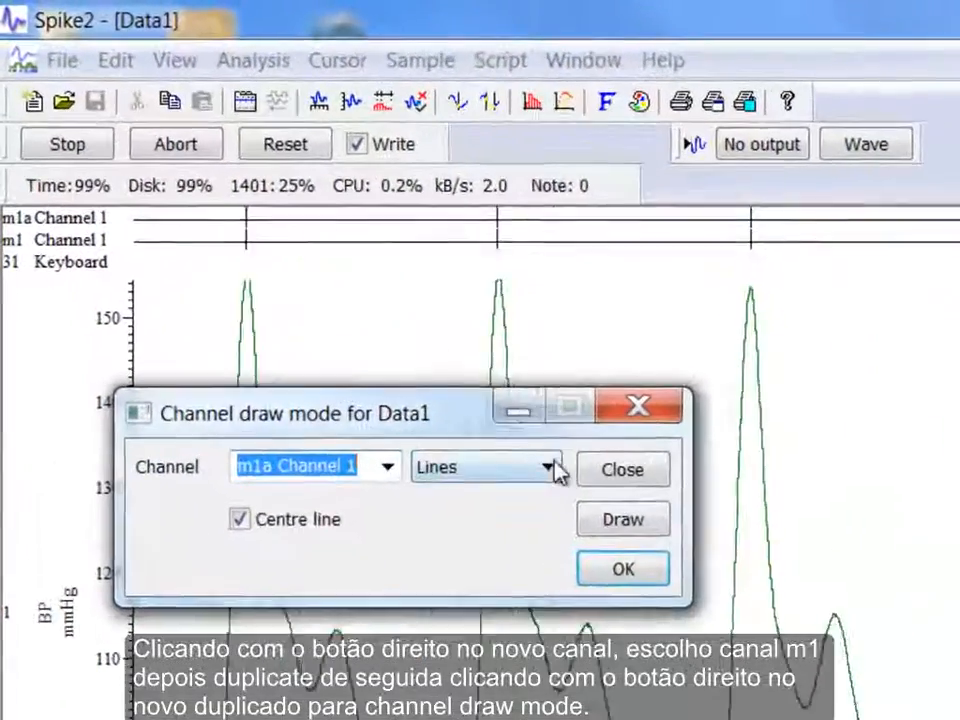
click(550, 467)
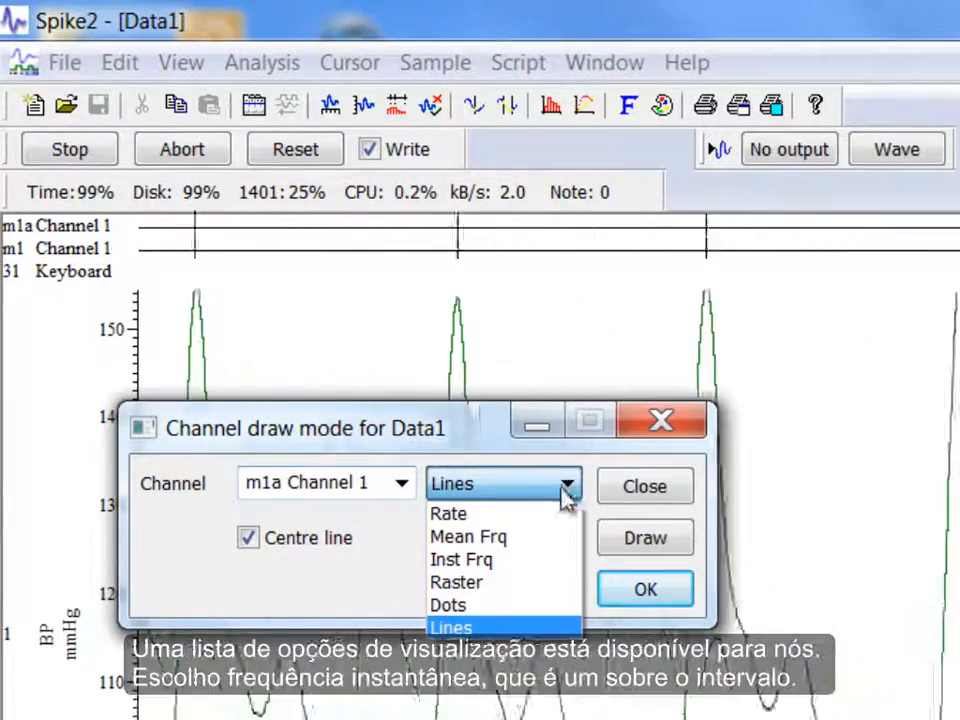
click(545, 560)
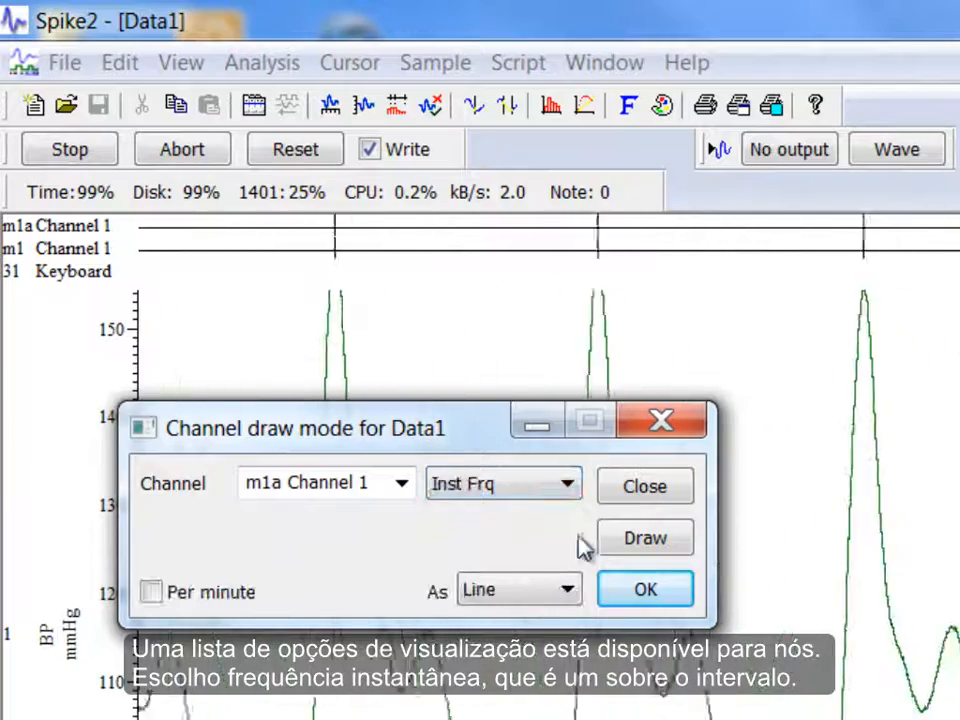
click(645, 539)
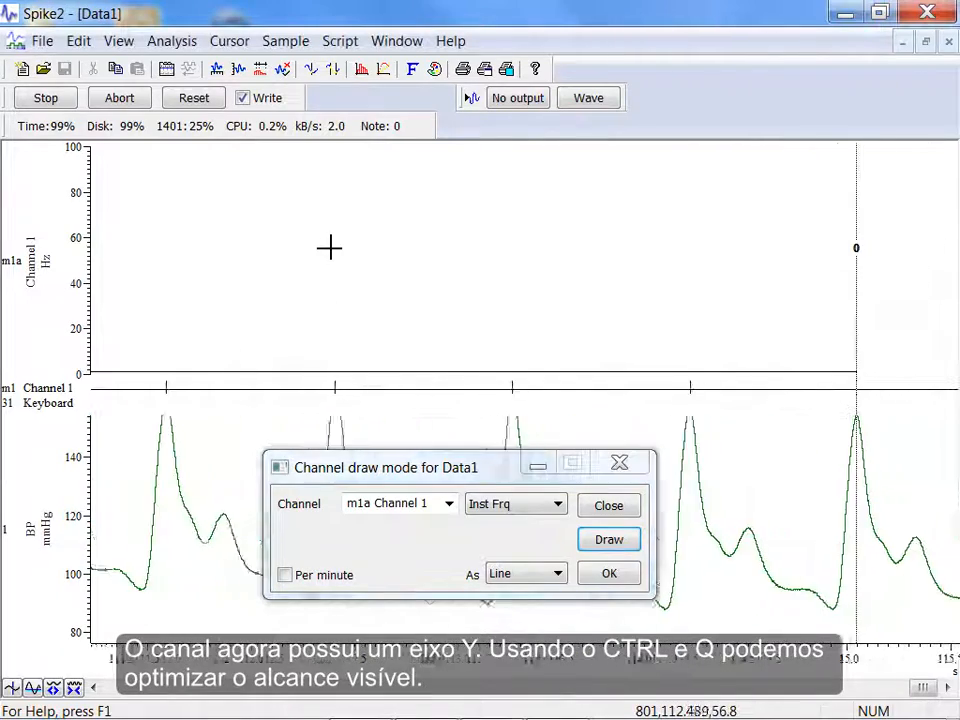
key(ctrl+q)
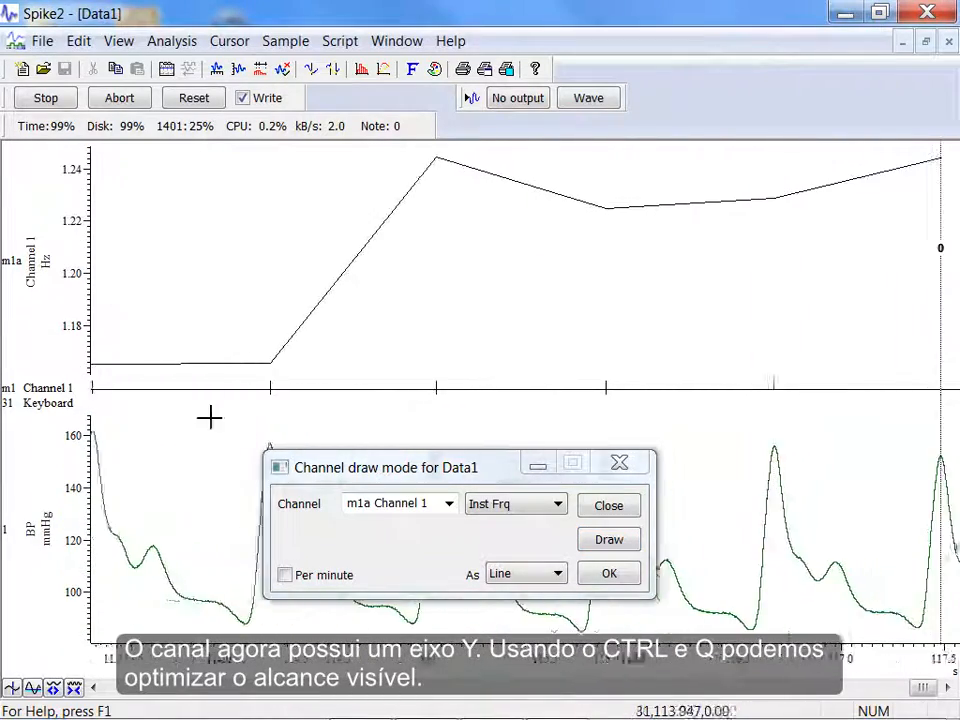
Step: Show a longer time range and redraw the m1a instantaneous frequency per minute
click(78, 688)
click(78, 688)
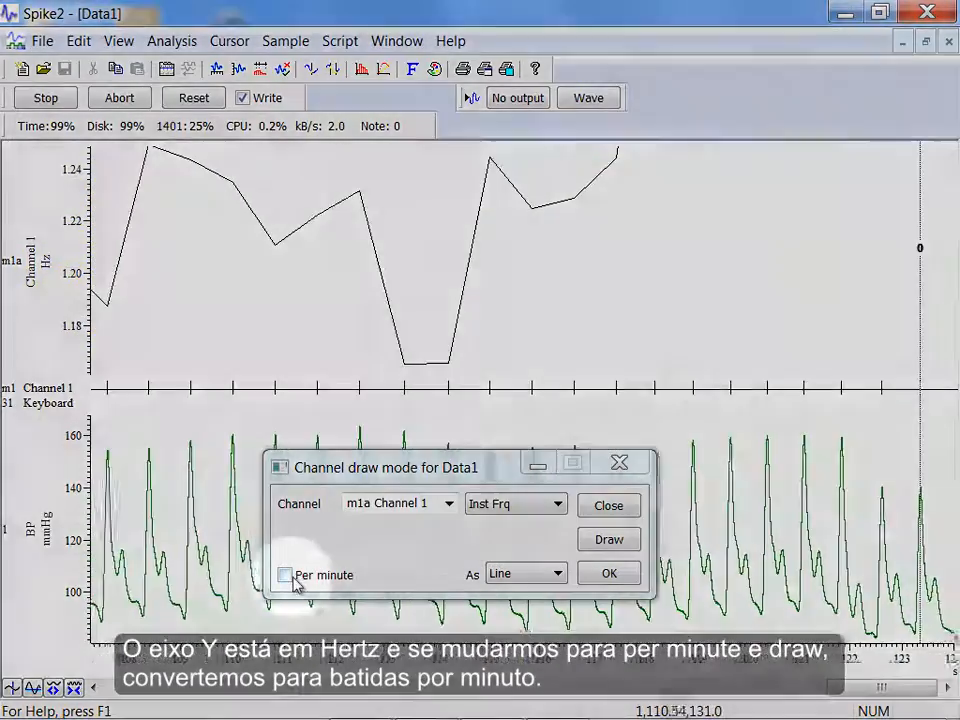
click(291, 576)
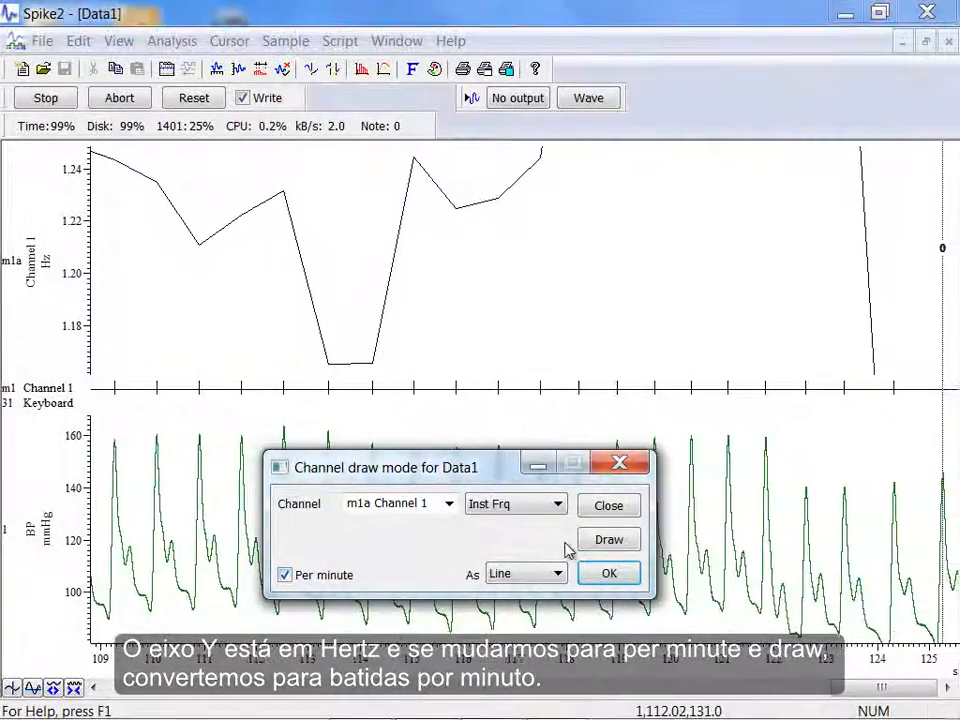
click(609, 541)
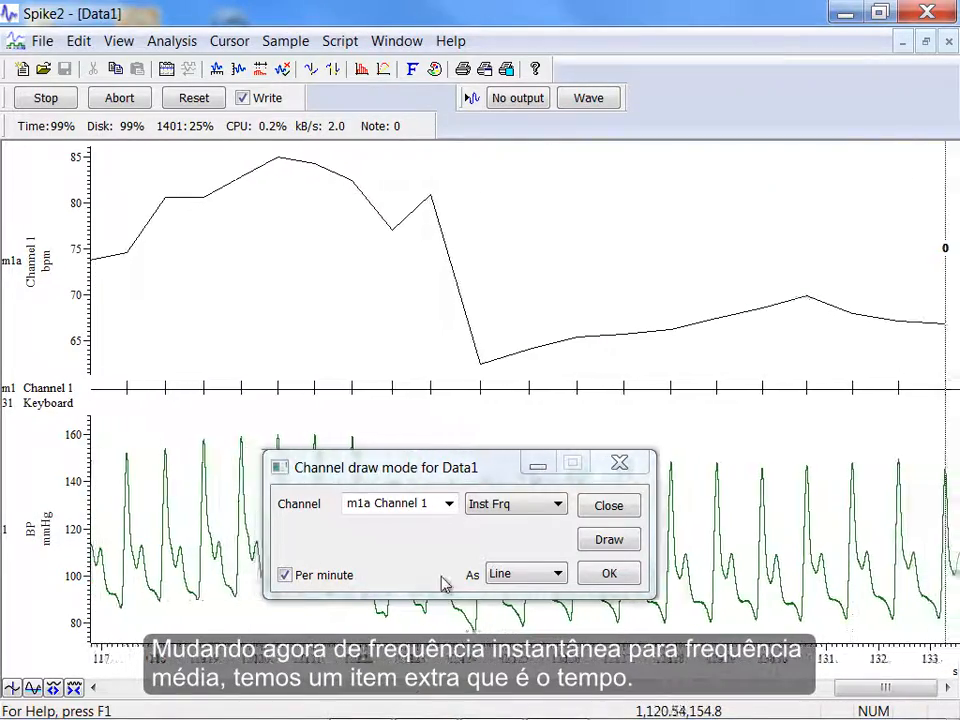
Step: Change the m1a draw mode to Mean Frq, redraw it, and smooth it with a time of 5 seconds
click(516, 505)
click(526, 538)
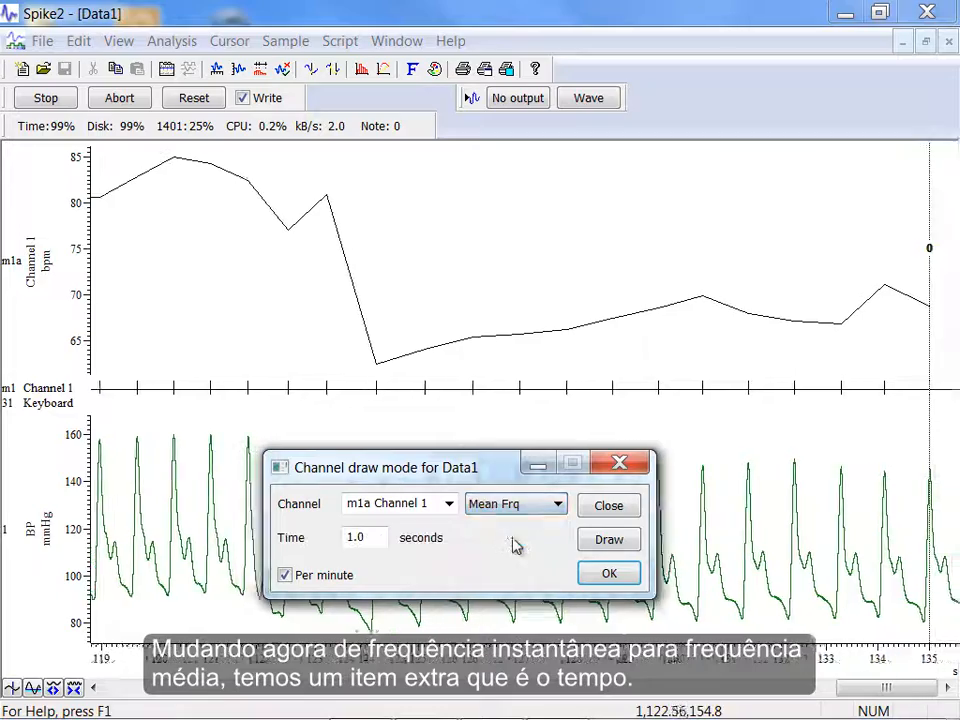
click(613, 548)
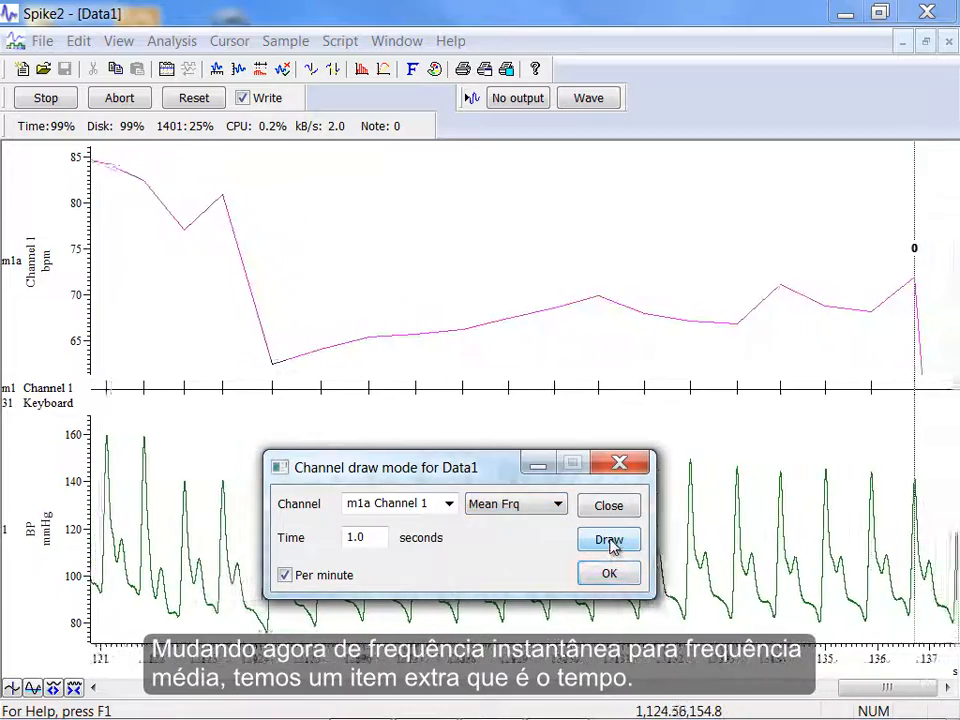
drag(385, 538, 326, 538)
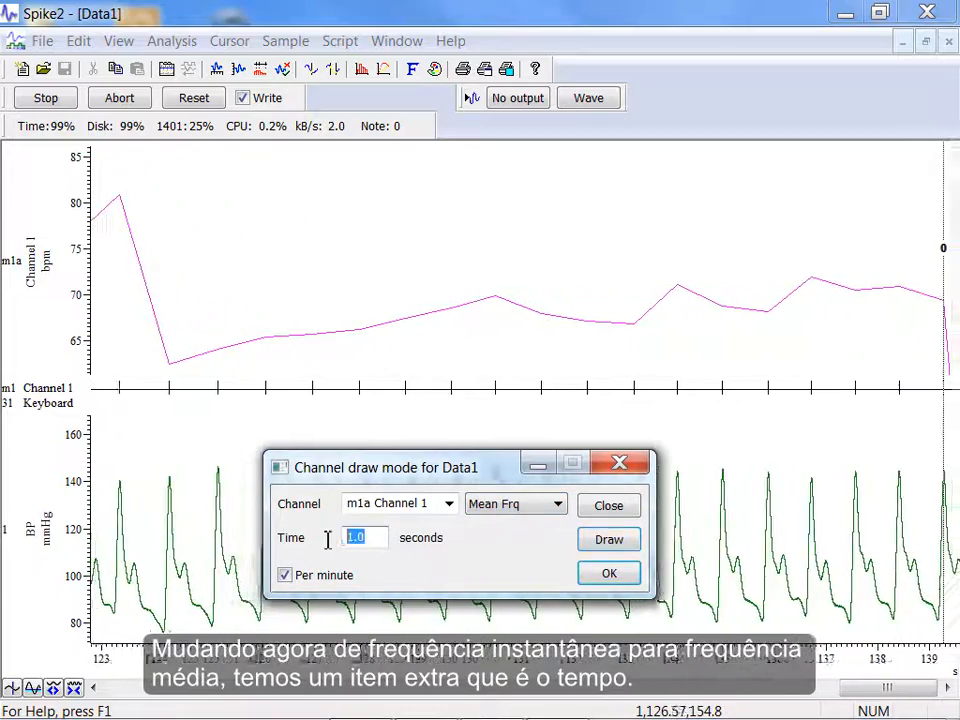
text(5)
click(608, 540)
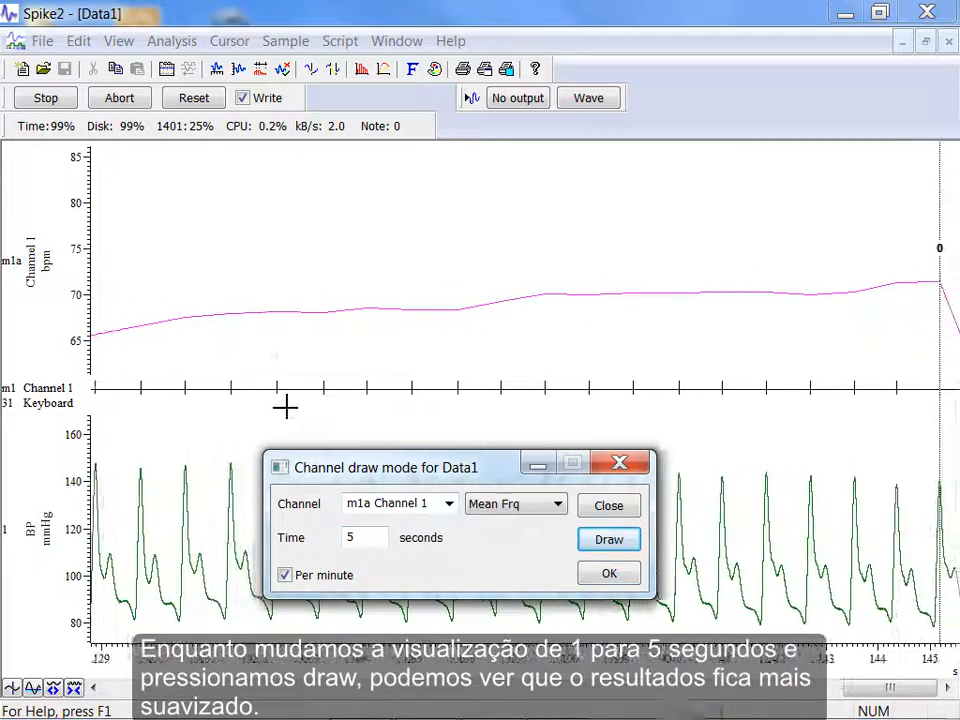
Step: Redraw the m1a mean frequency in Hz for comparison, restore the per-minute display and accept the draw mode settings
click(606, 546)
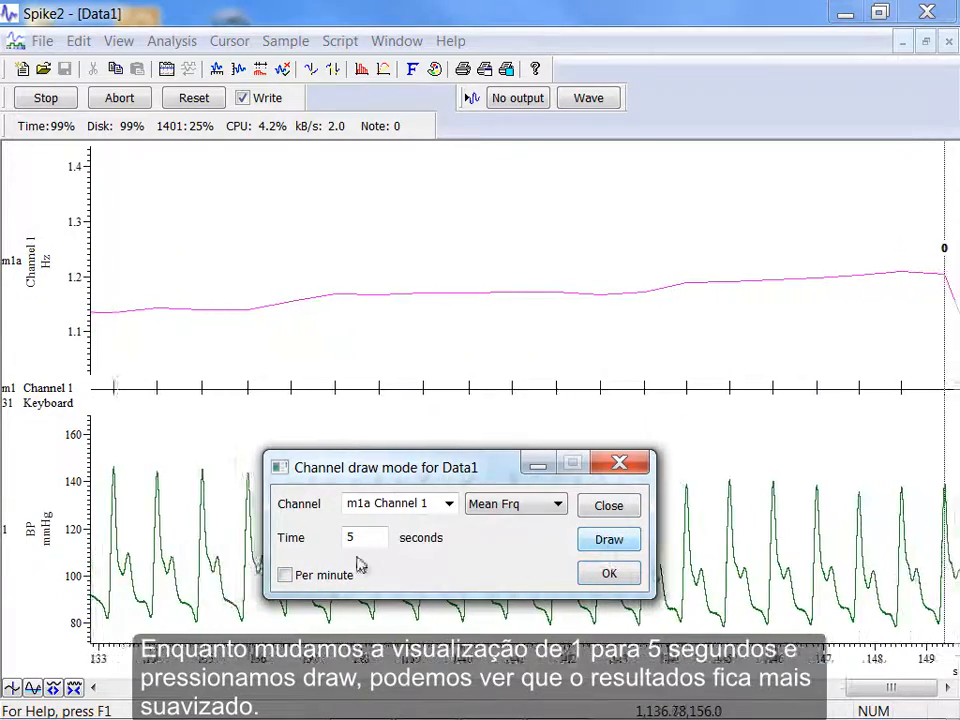
click(282, 575)
click(602, 543)
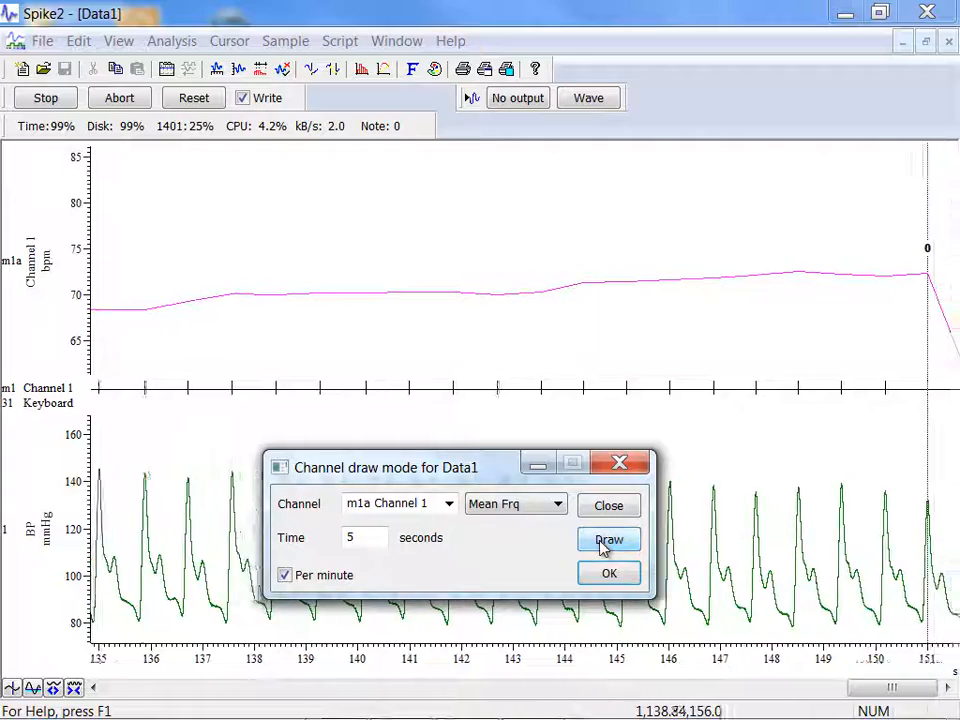
click(610, 573)
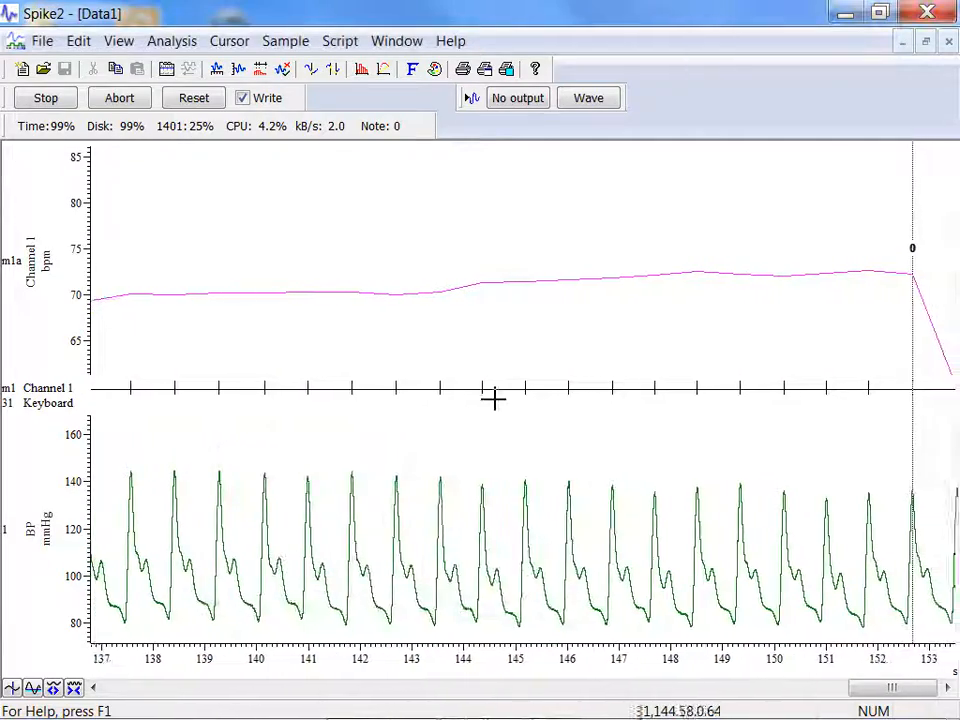
Step: Stop sampling and close the Data1 file without saving its changes
click(46, 98)
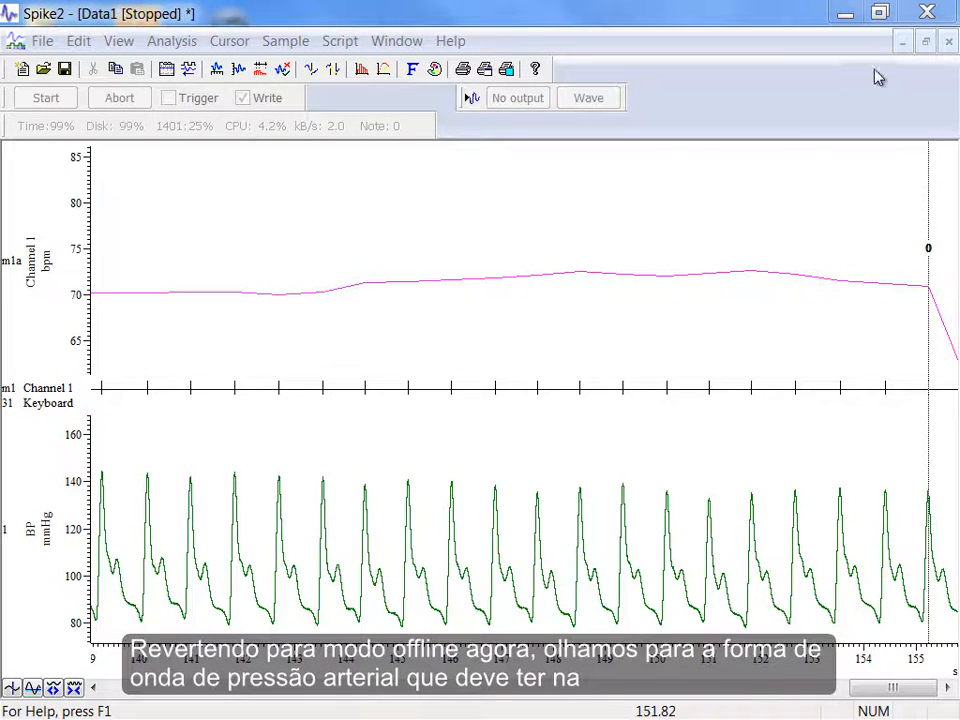
click(950, 44)
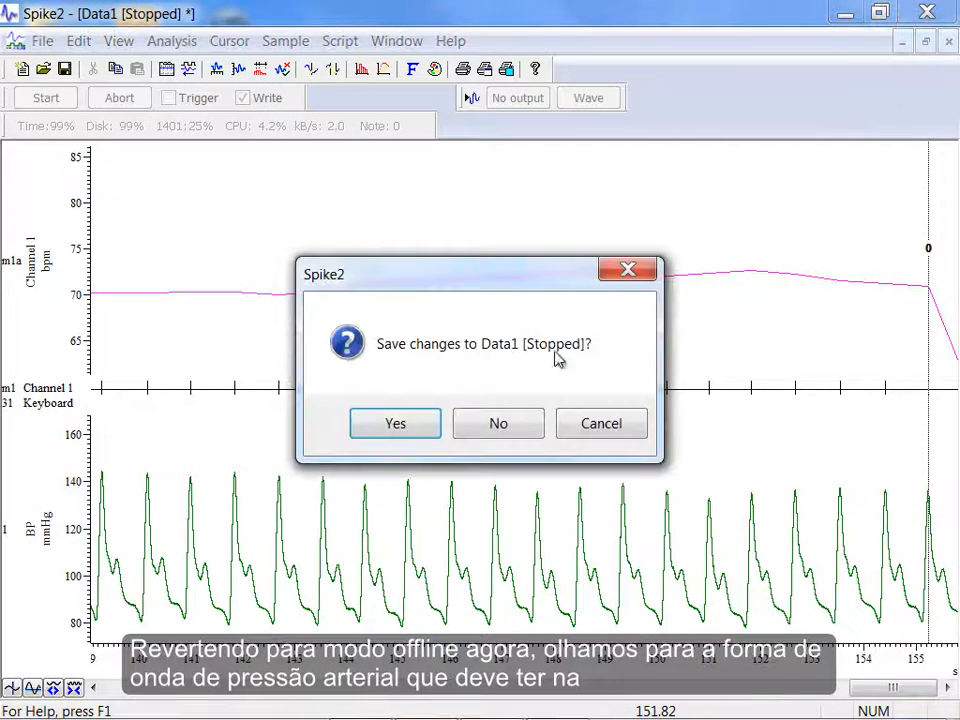
click(499, 423)
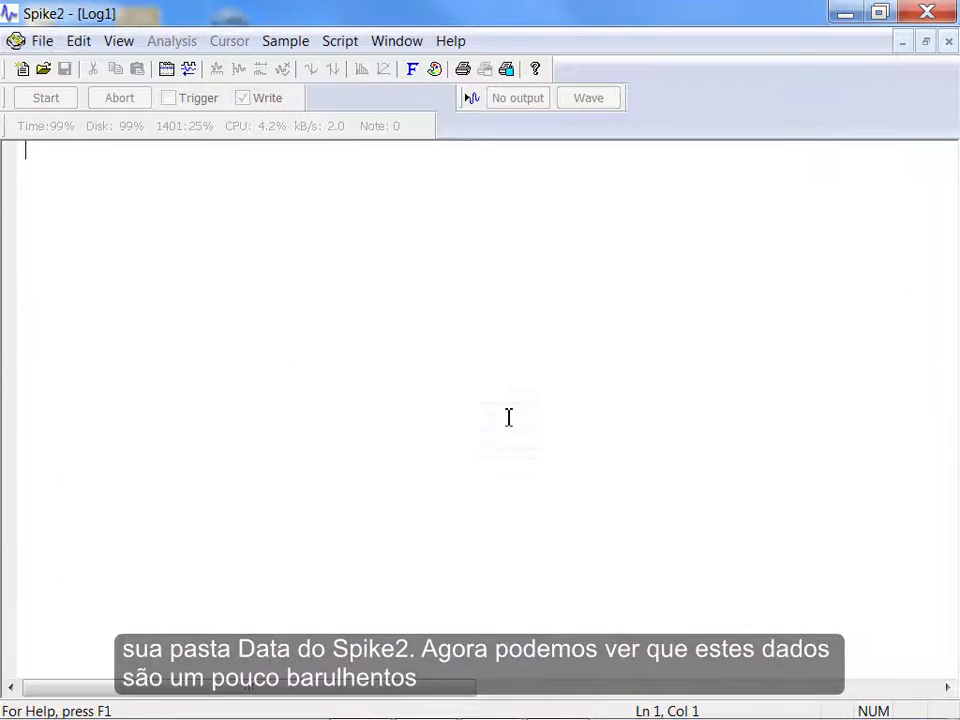
Step: Open the recent Blood Pressure Waveform file and examine the noise on its trace between about 57.1 and 57.5 s
click(42, 41)
click(168, 476)
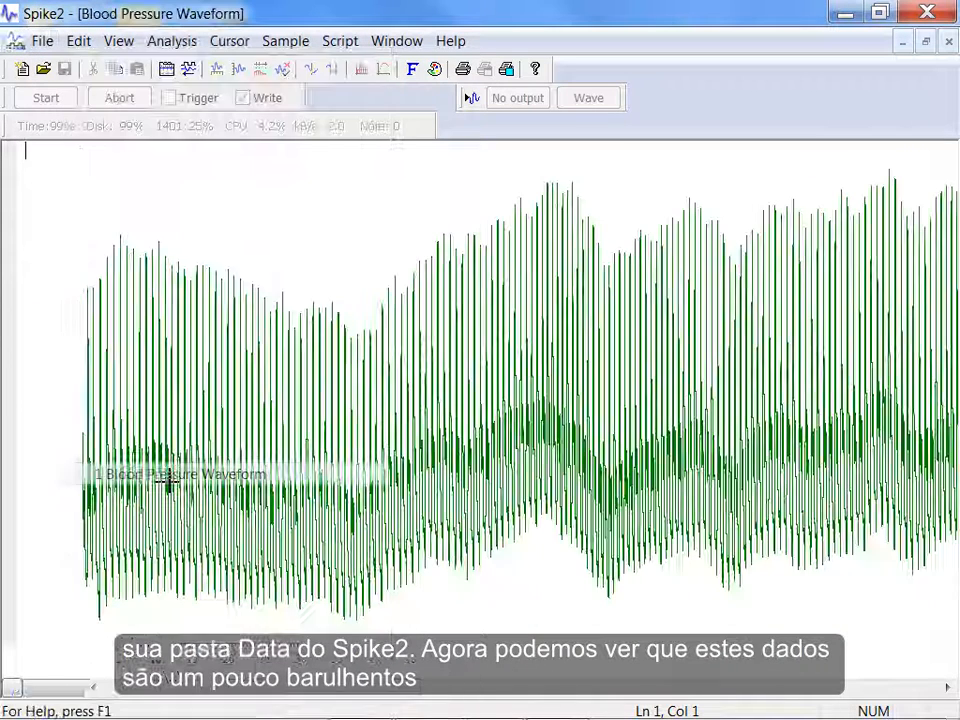
drag(447, 208, 462, 284)
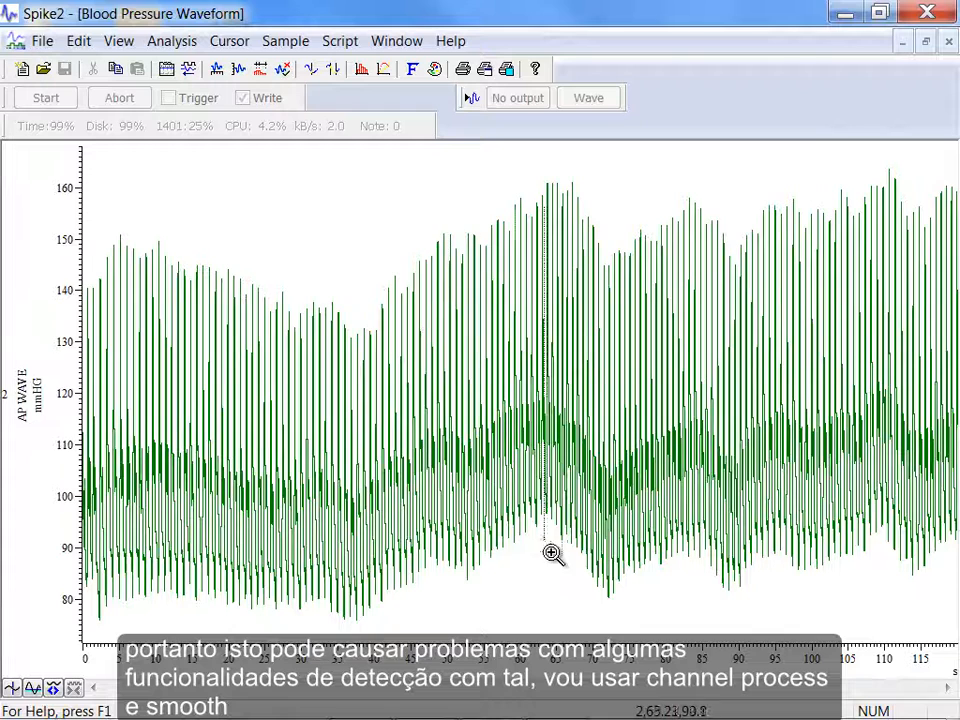
drag(552, 553, 561, 561)
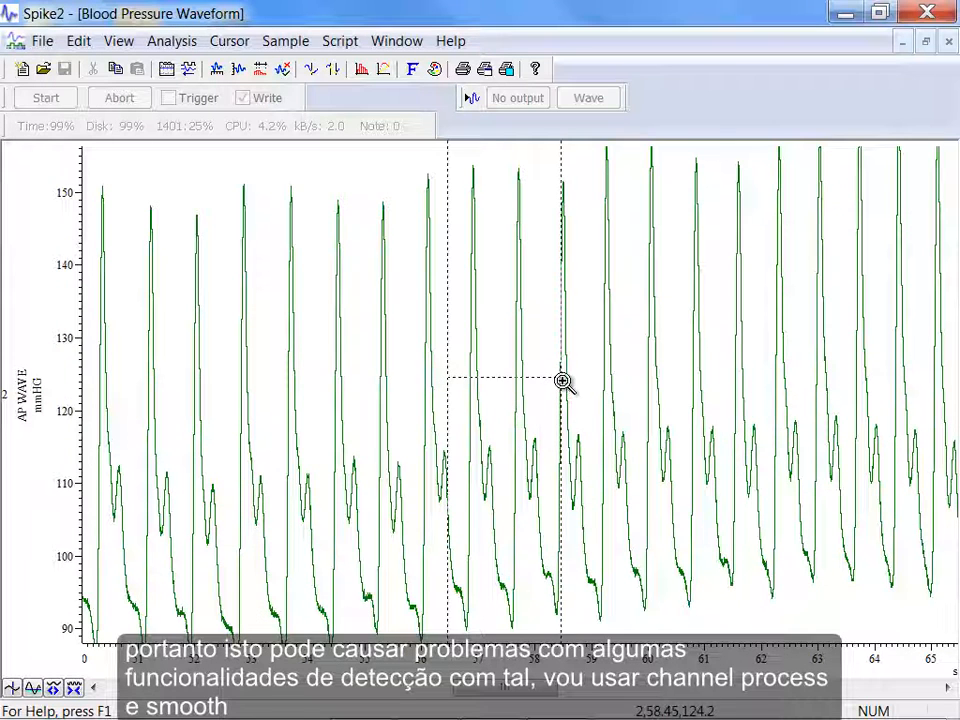
drag(563, 381, 563, 382)
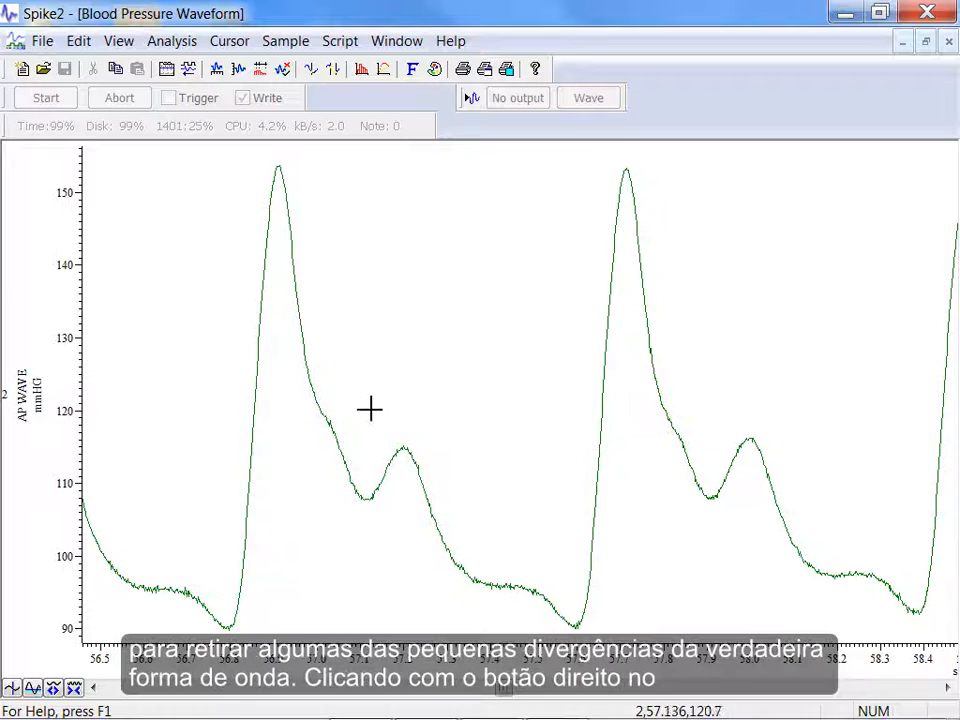
drag(535, 625, 535, 626)
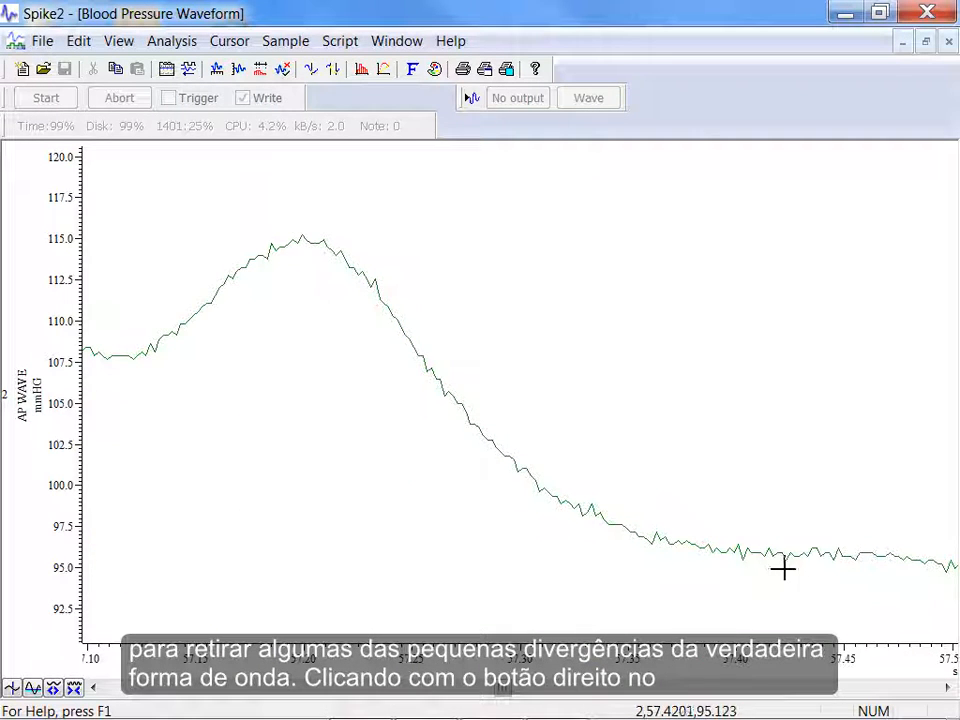
Step: Try a Smooth channel process on channel 2 AP WAVE and clear it from the process list
right_click(545, 459)
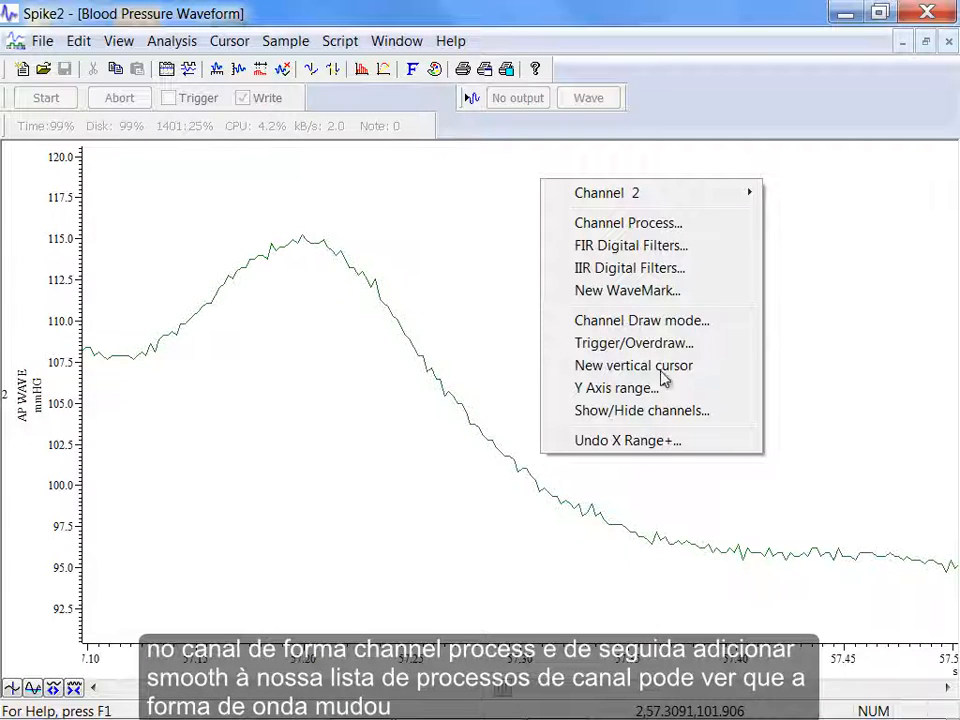
click(668, 228)
drag(391, 168, 770, 50)
click(746, 110)
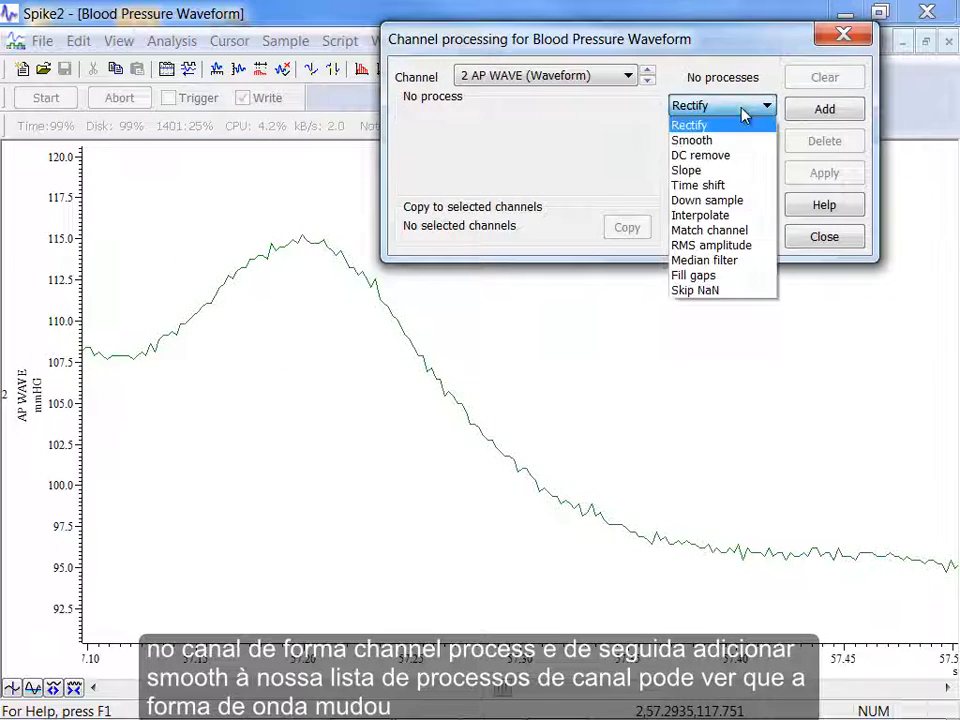
click(705, 141)
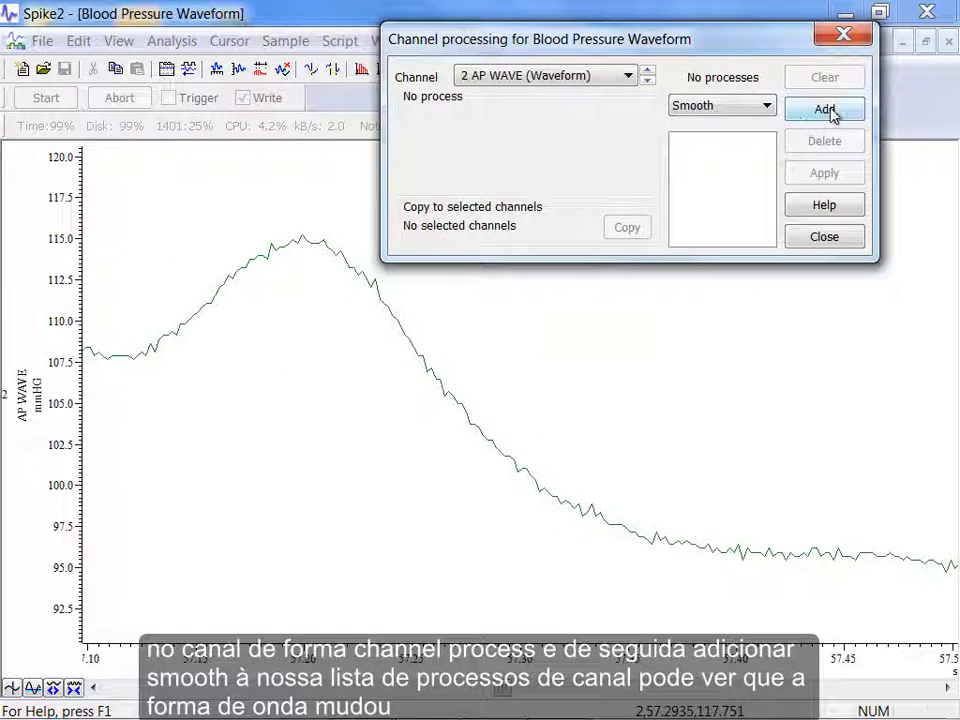
click(833, 112)
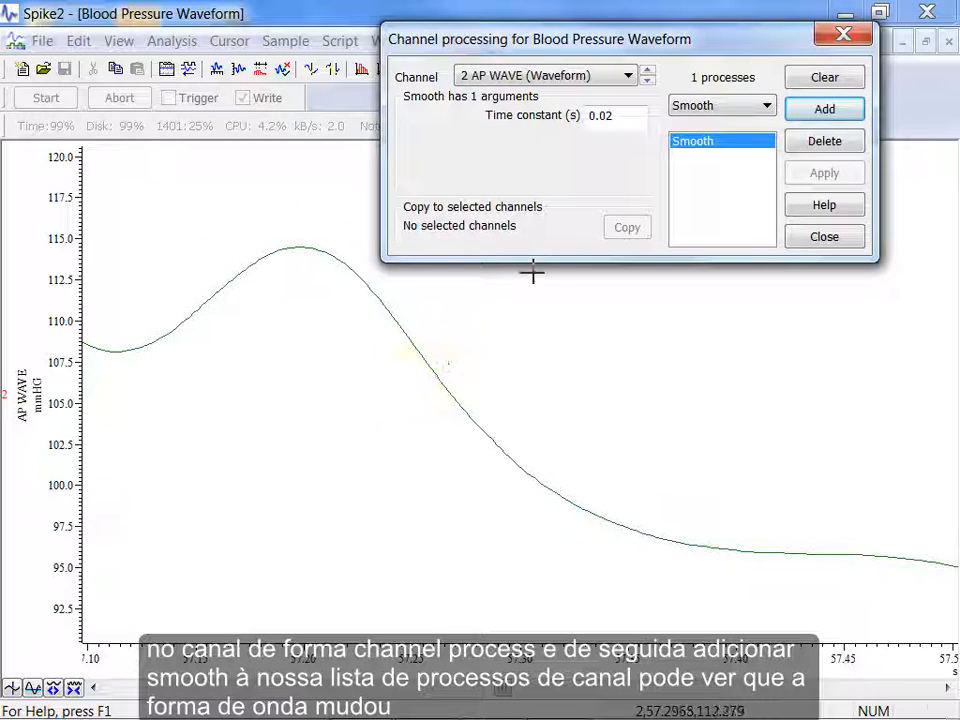
click(802, 82)
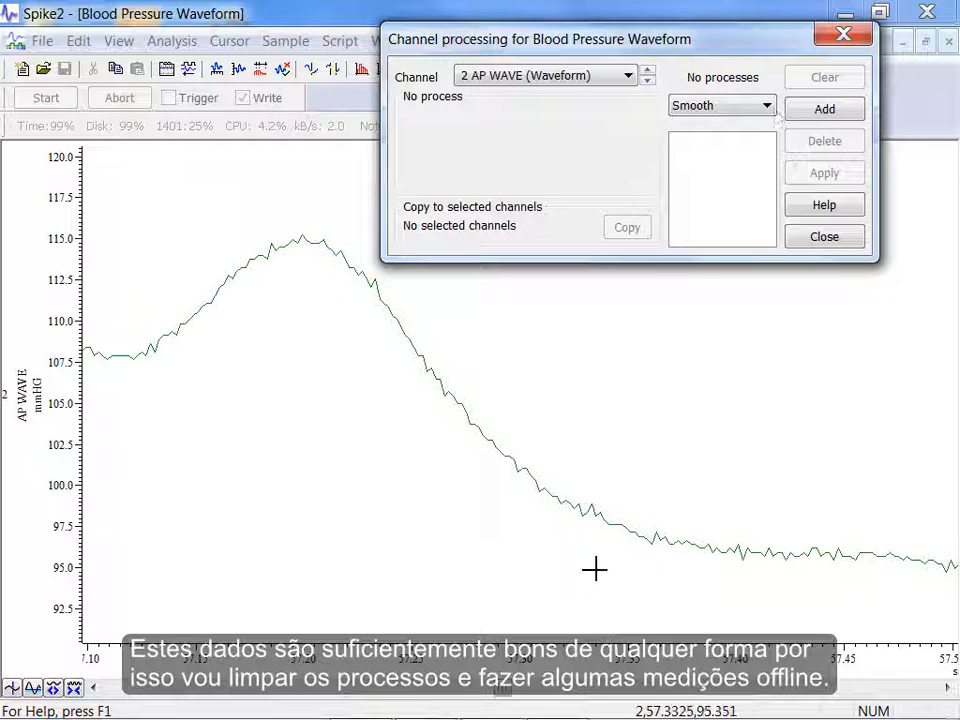
Step: Show several complete pulses by widening the time range to about 3.5 s and fitting the Y axis, and close the channel processing dialog
drag(690, 645, 549, 658)
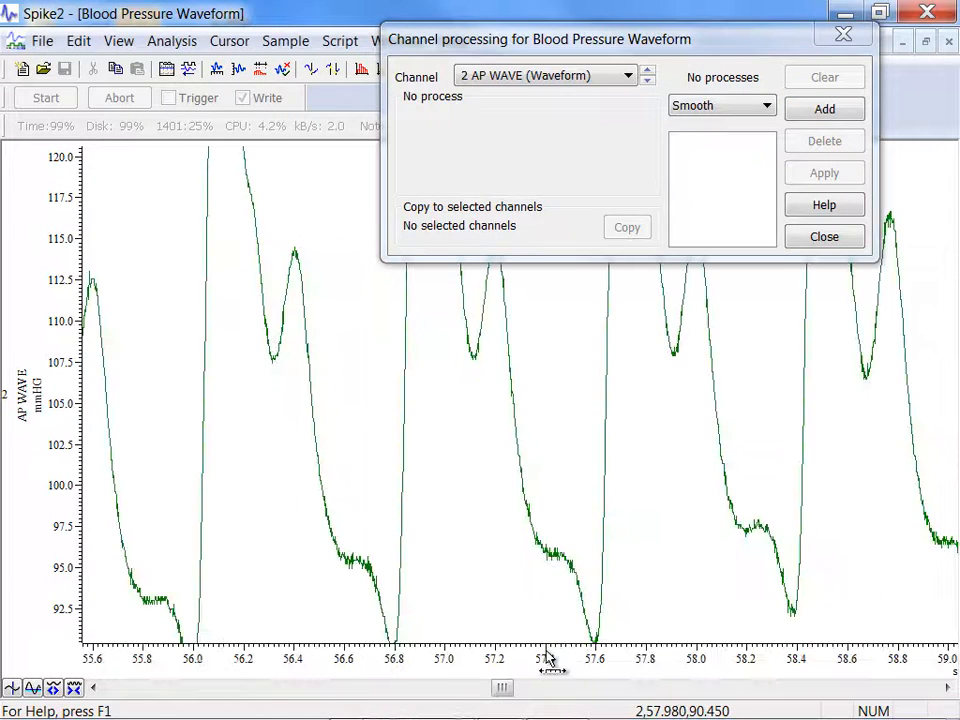
double_click(74, 284)
click(437, 259)
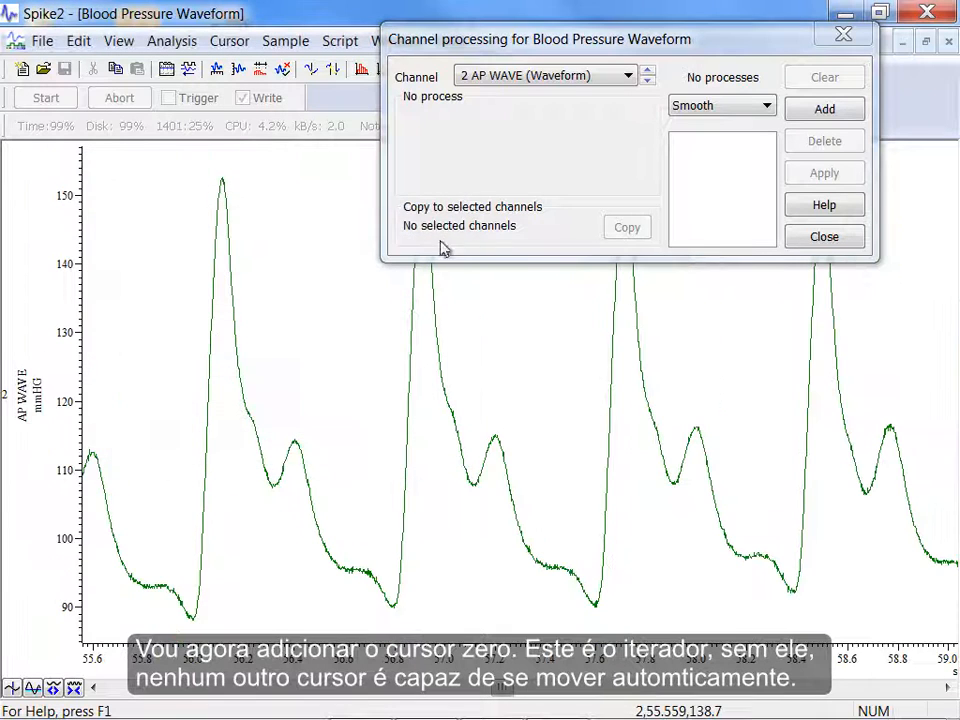
click(845, 36)
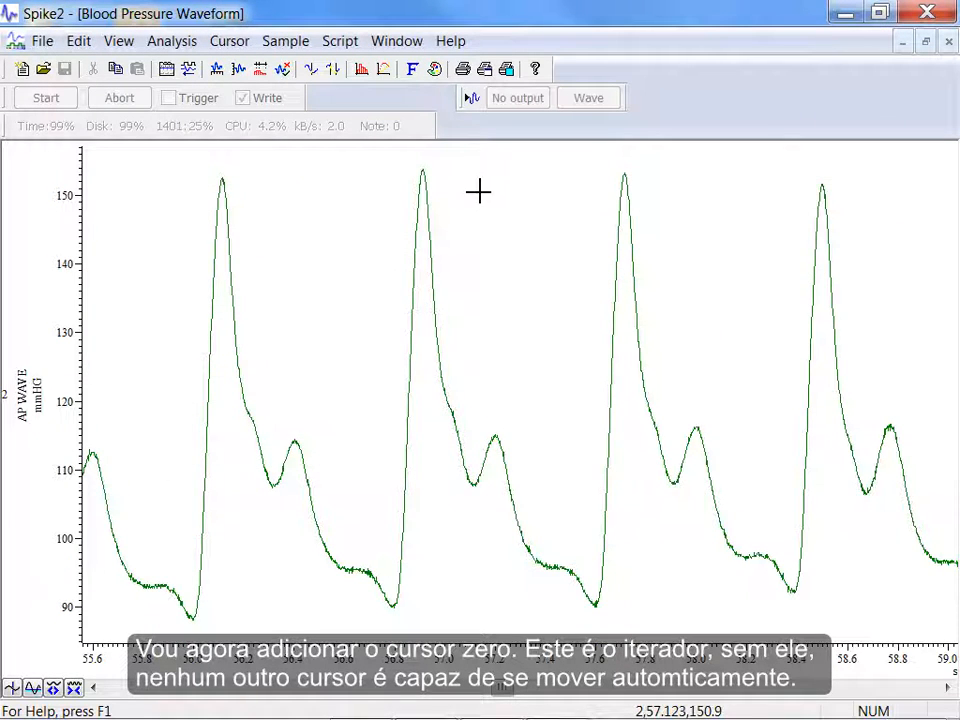
Step: Add cursor 0 with a Peak find search on channel 2 AP WAVE at amplitude 25, and test it by searching forward two peaks
key(ctrl+0)
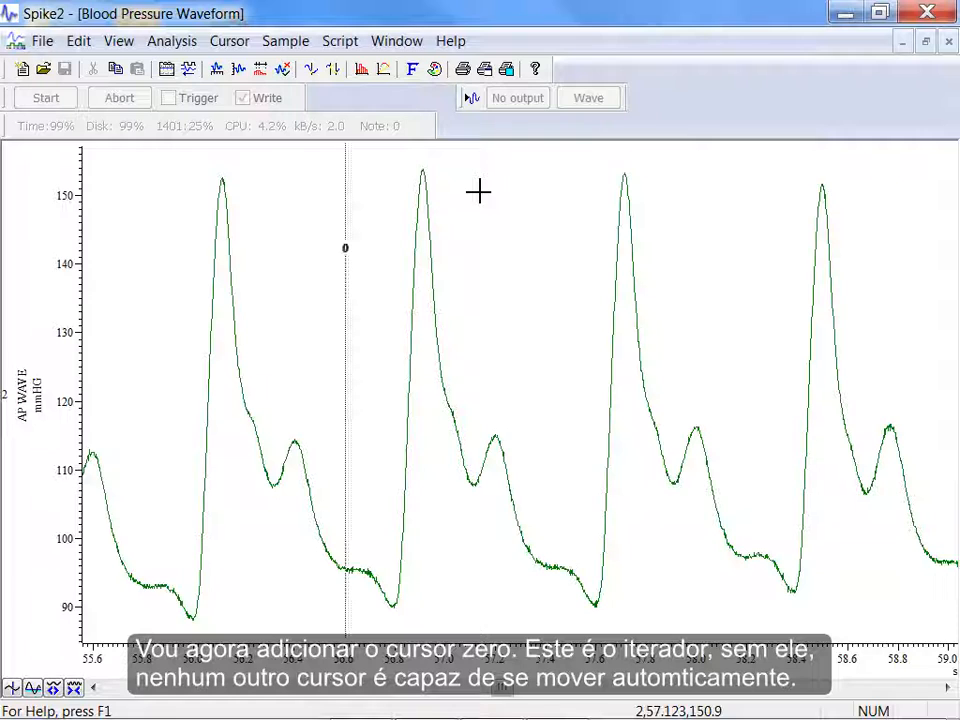
right_click(350, 236)
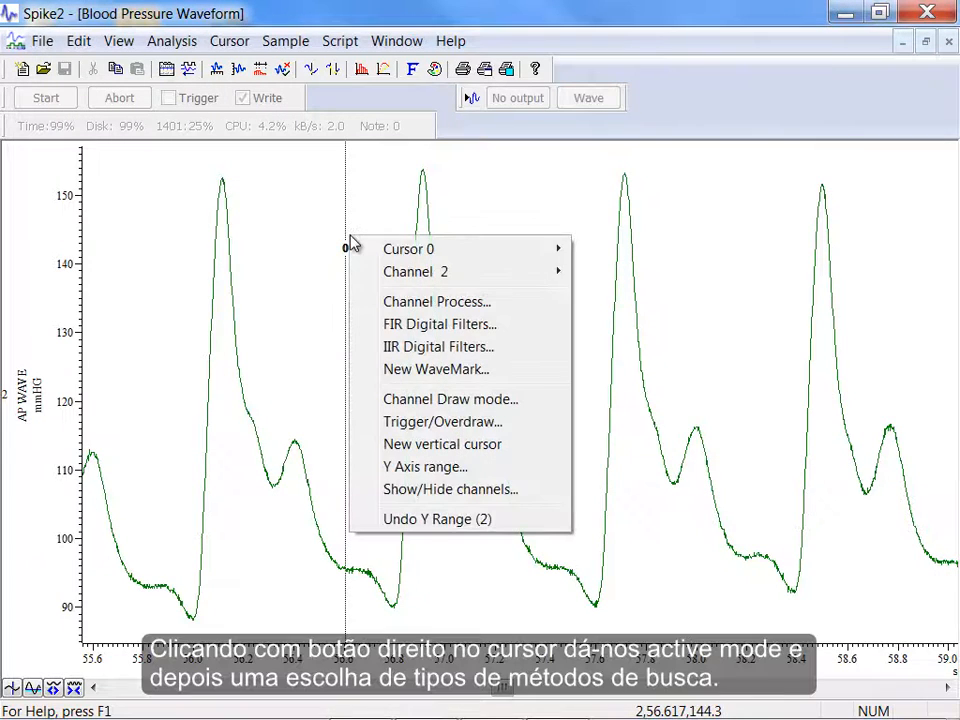
mouse_move(358, 249)
click(582, 253)
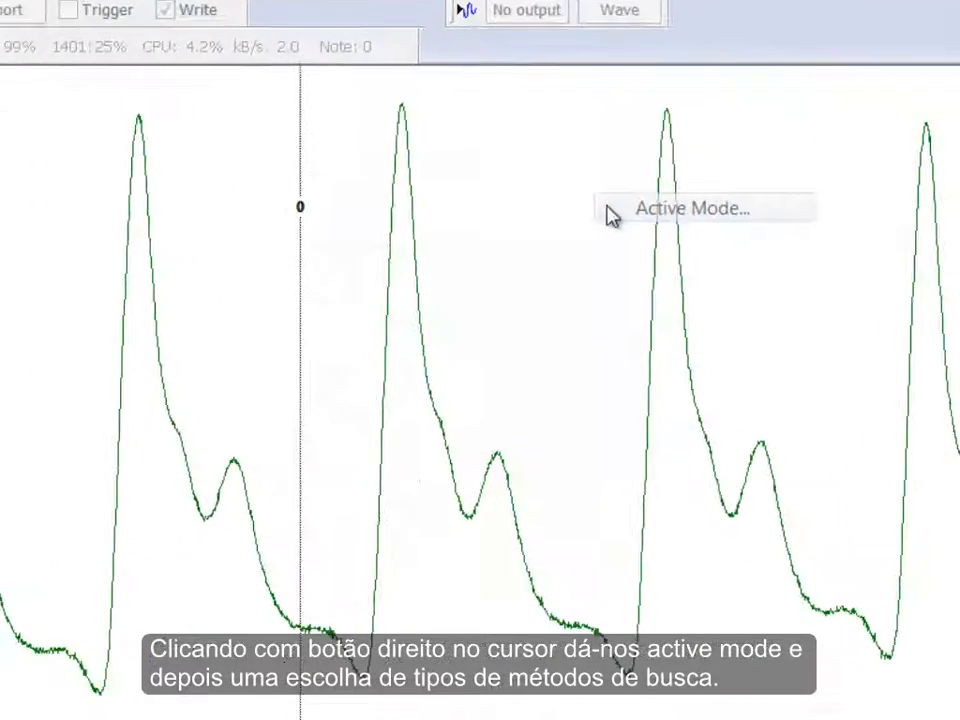
click(531, 186)
click(528, 240)
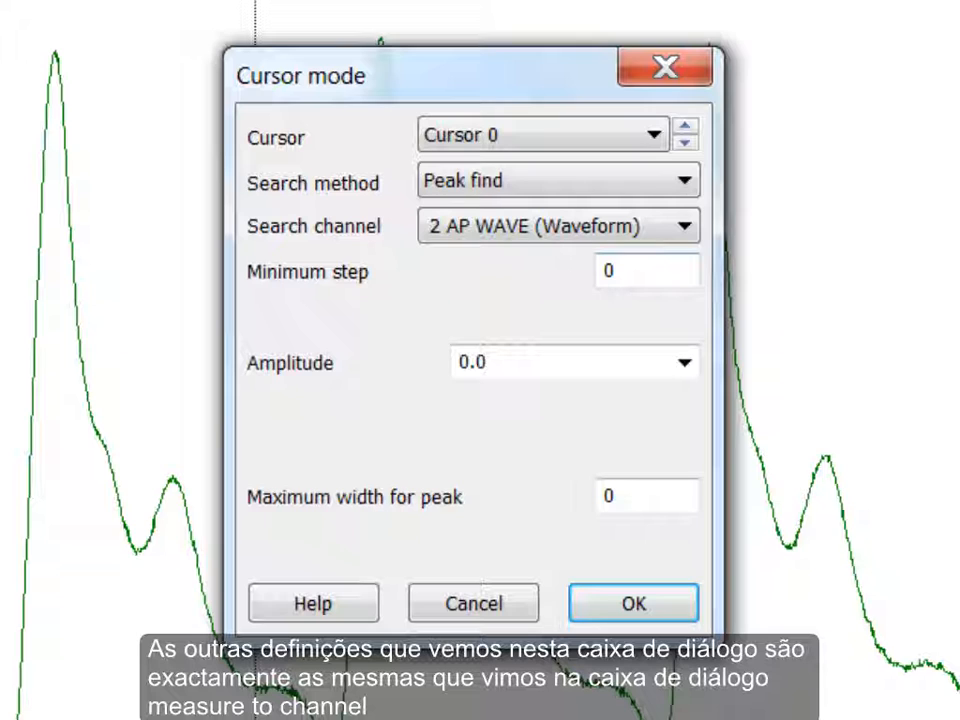
click(619, 360)
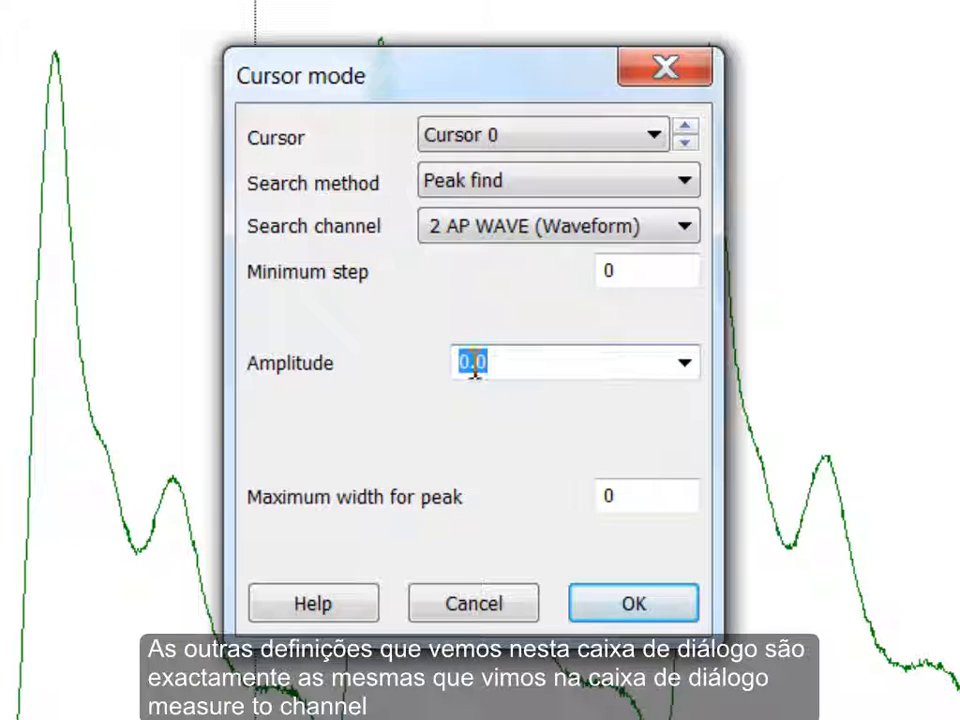
text(25)
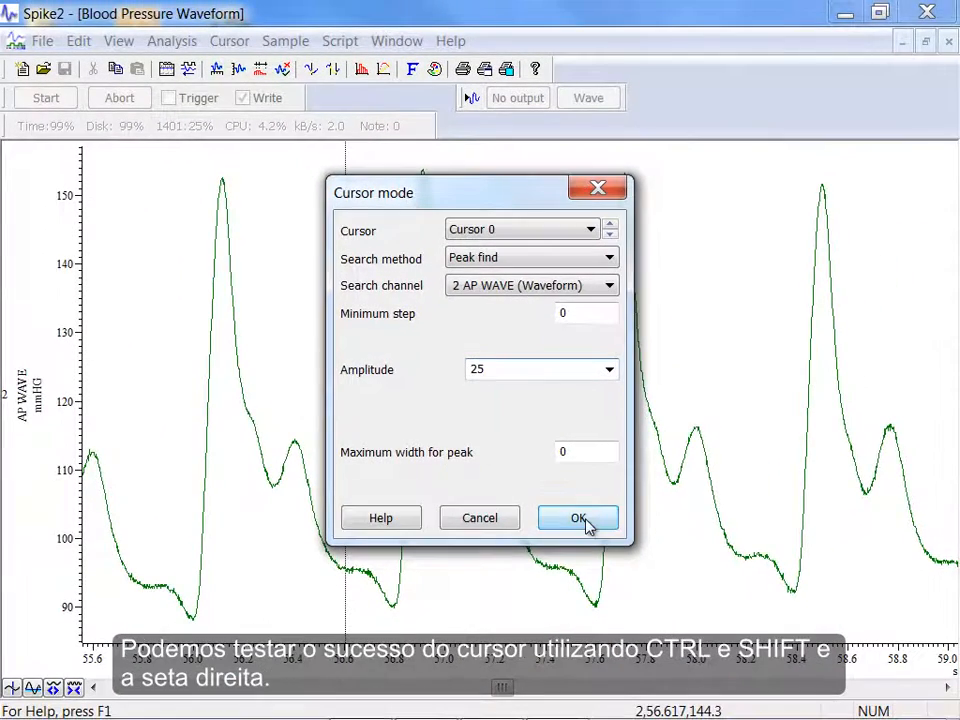
click(584, 520)
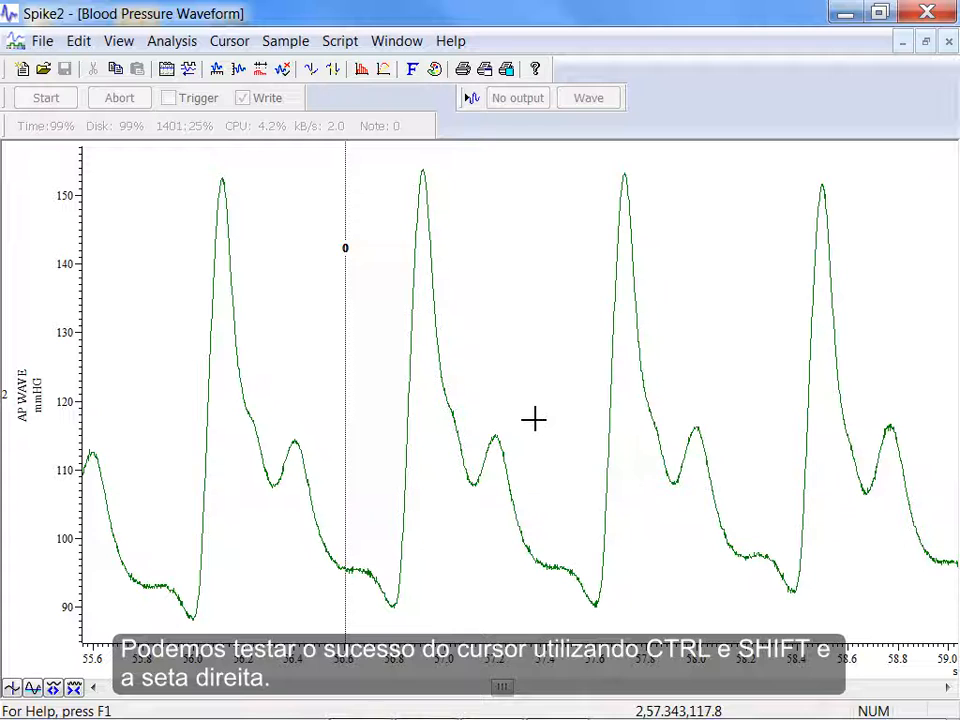
key(ctrl+shift+Right)
key(ctrl+shift+Right)
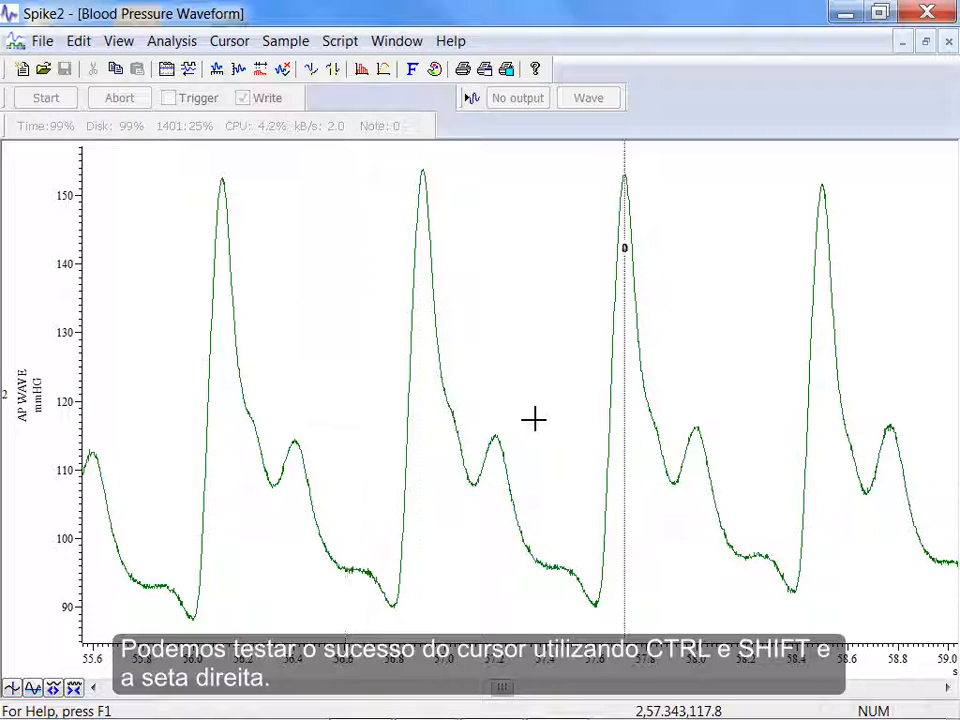
Step: Add cursor 1 with a Peak find search on channel 2 AP WAVE from Cursor(0) to Cursor(0)+10 at amplitude 25
key(ctrl+1)
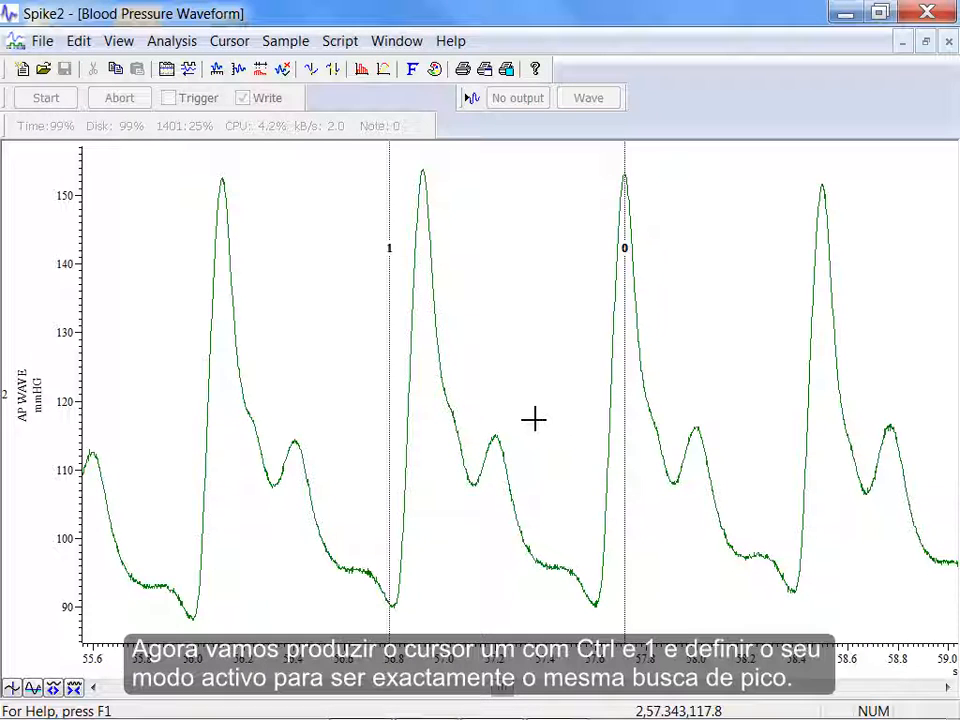
right_click(390, 345)
mouse_move(489, 343)
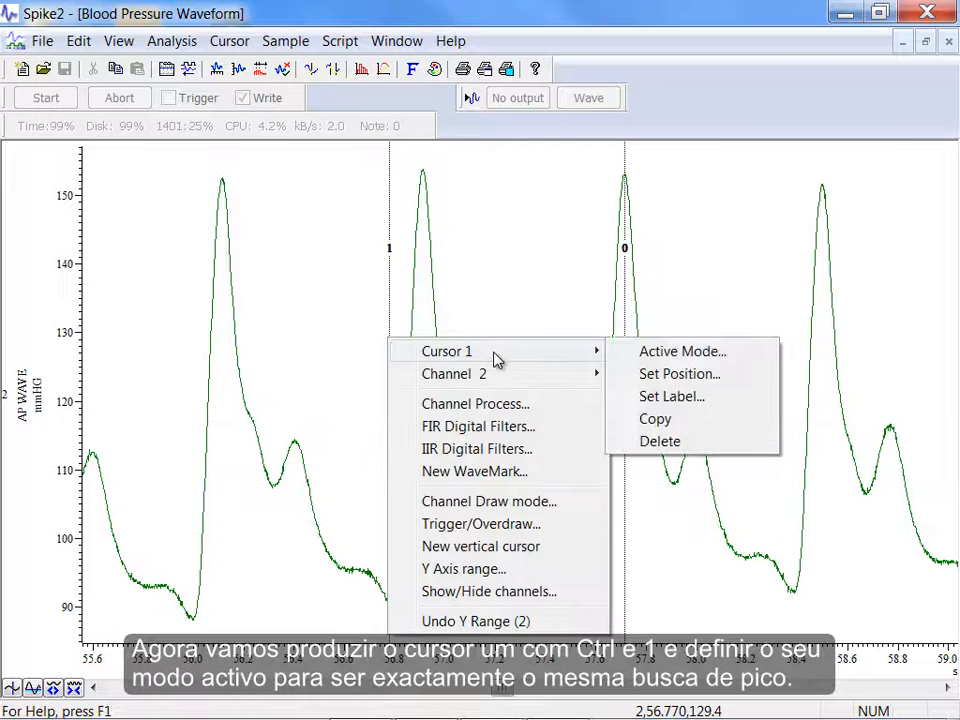
click(641, 357)
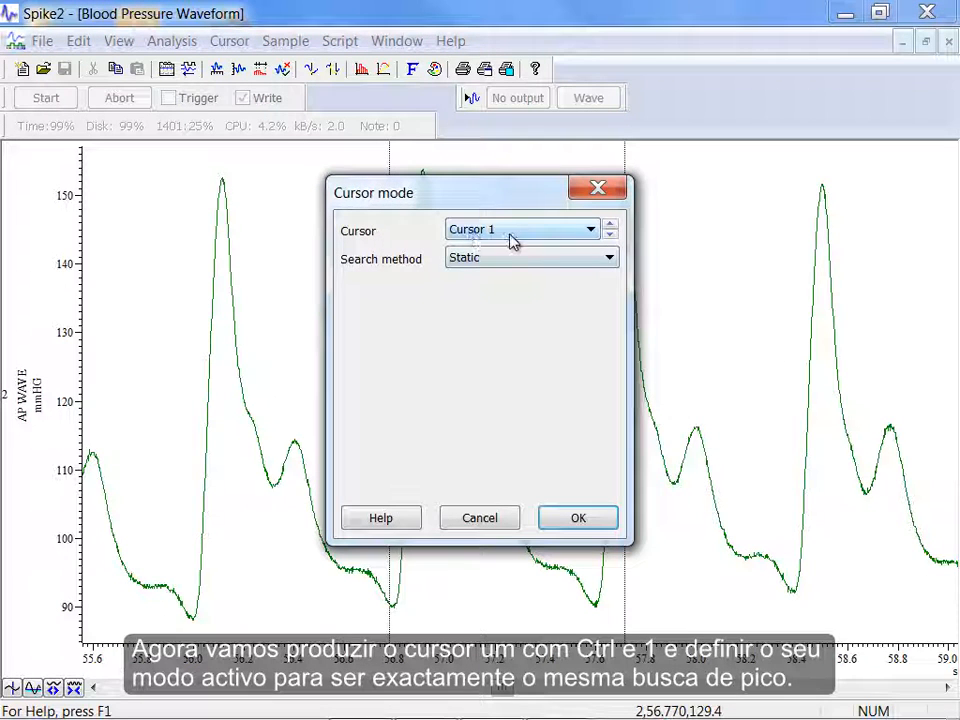
click(510, 258)
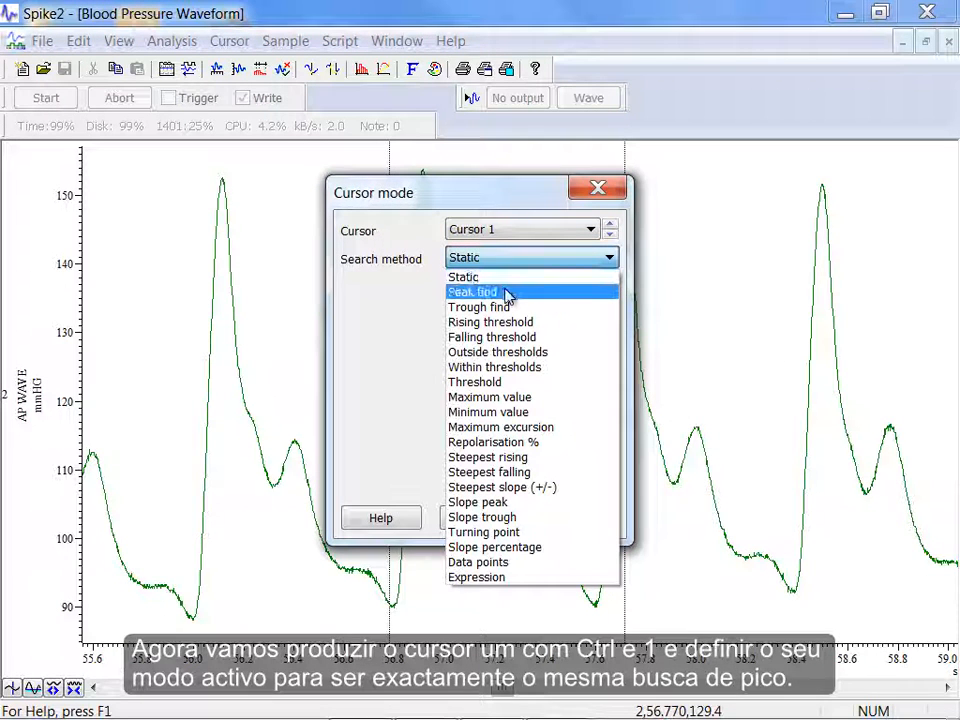
click(508, 293)
click(553, 345)
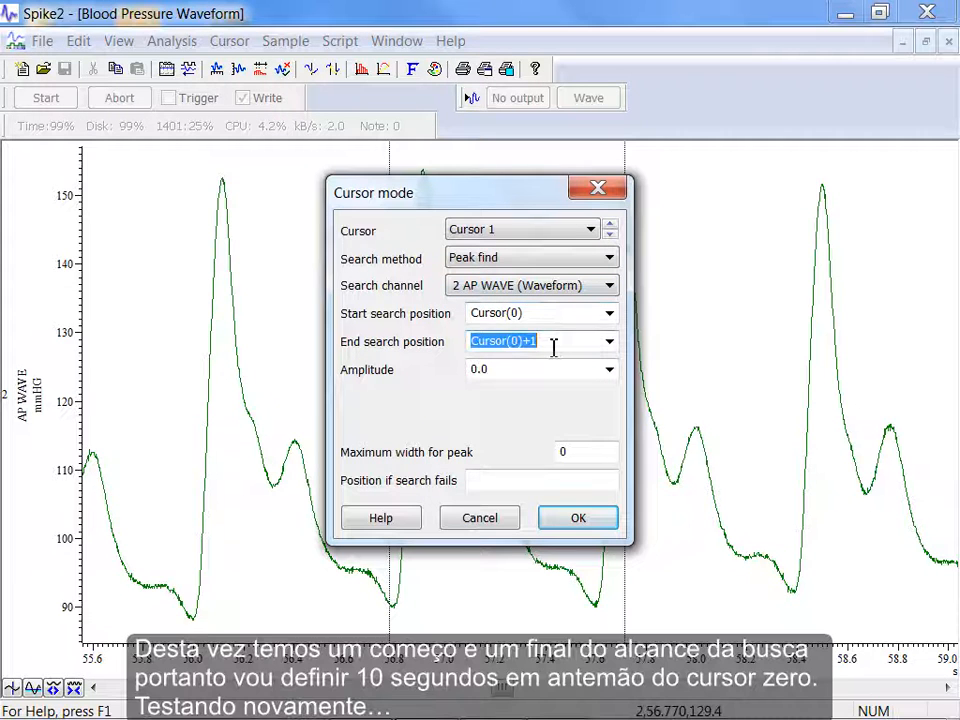
click(553, 344)
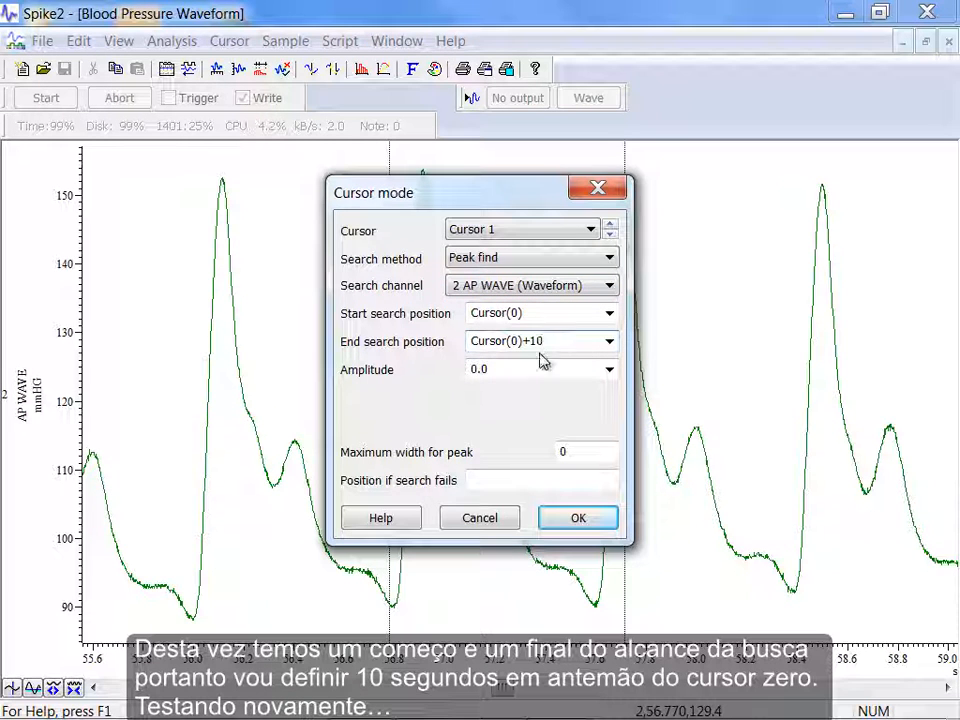
click(529, 369)
text(25)
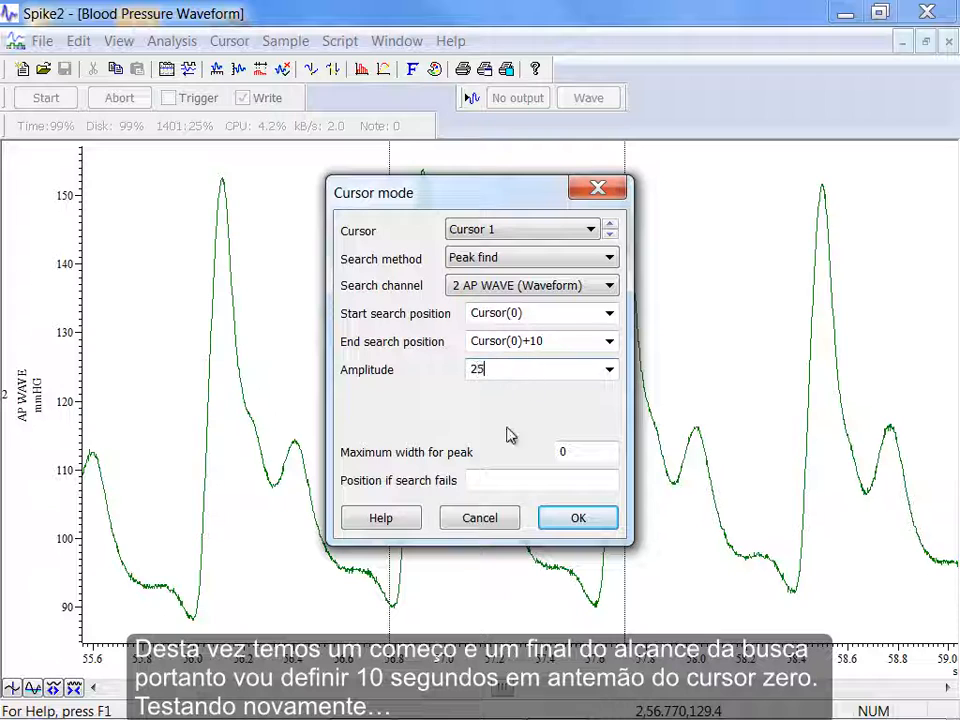
click(571, 521)
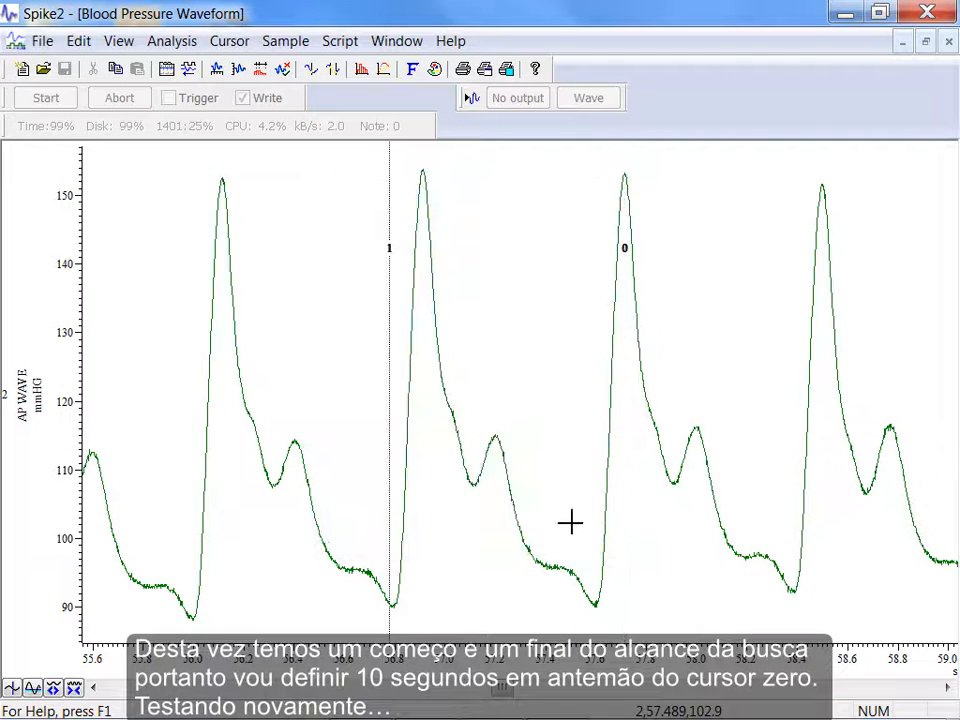
Step: Test the linked active cursors by moving cursor 0 forward four peaks
key(ctrl+shift+r)
key(ctrl+shift+r)
key(ctrl+shift+r)
key(ctrl+shift+r)
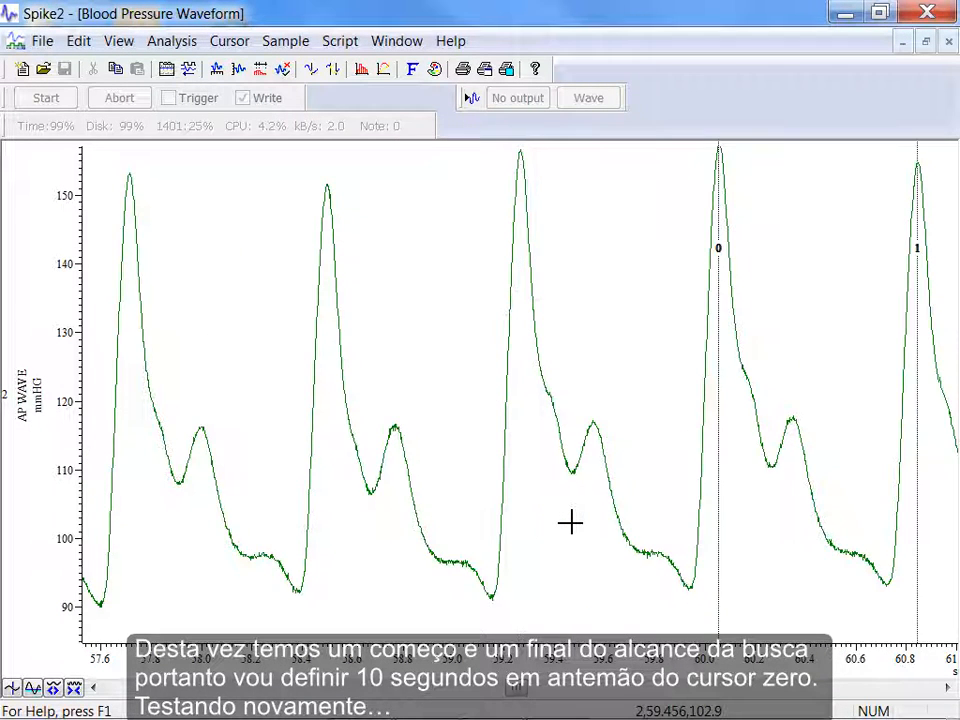
Step: Add cursor 2 and make it active with a Minimum value search on channel 2 AP WAVE
key(ctrl+1)
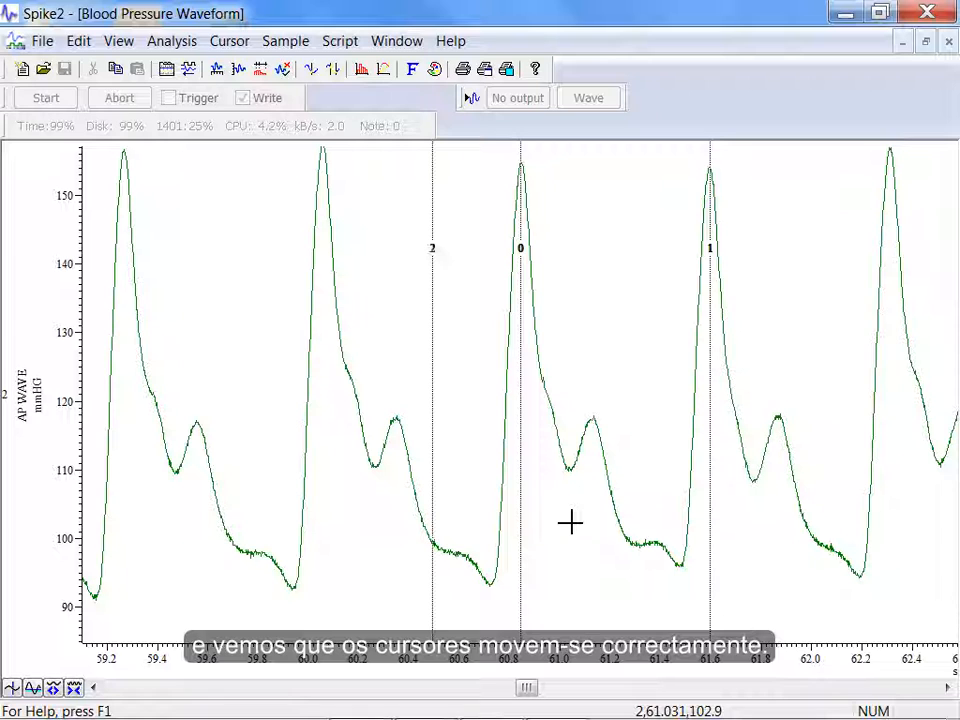
right_click(432, 350)
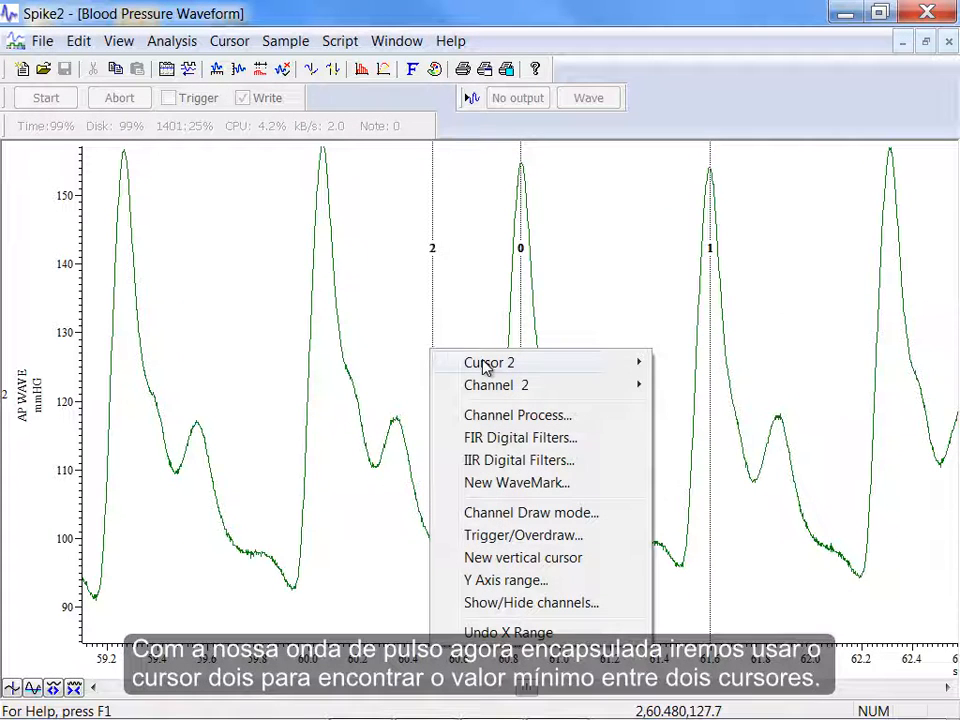
mouse_move(583, 368)
click(682, 369)
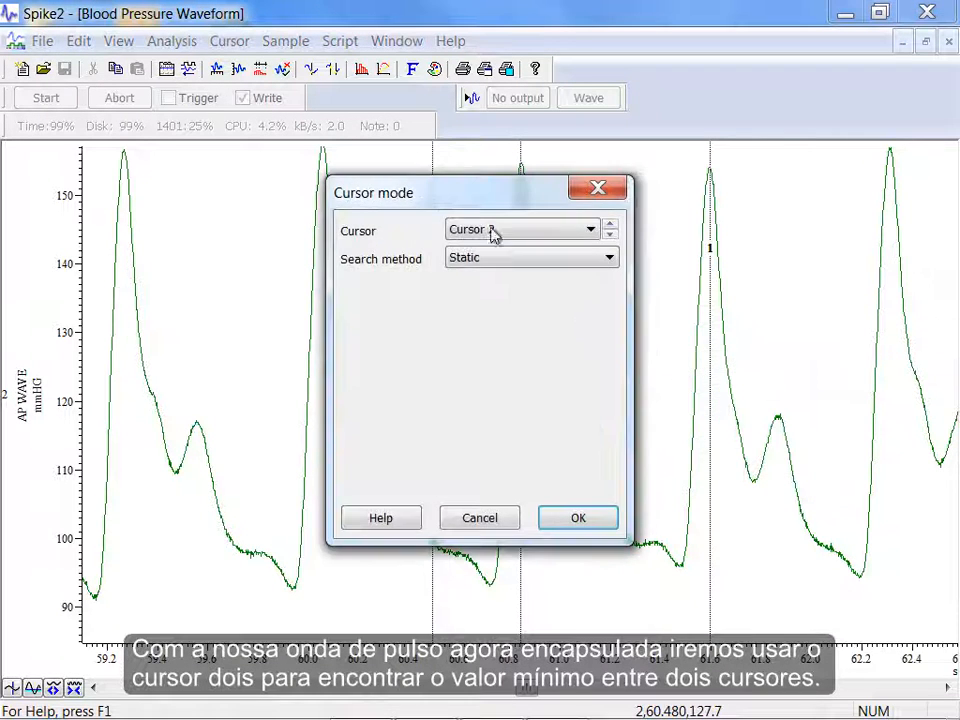
click(493, 264)
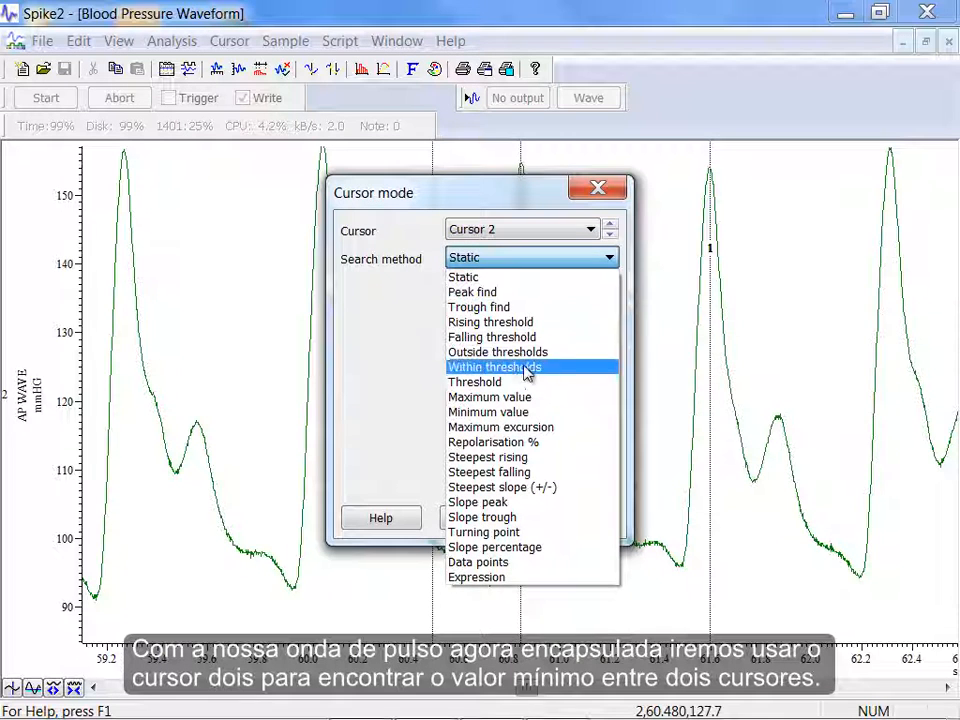
click(538, 414)
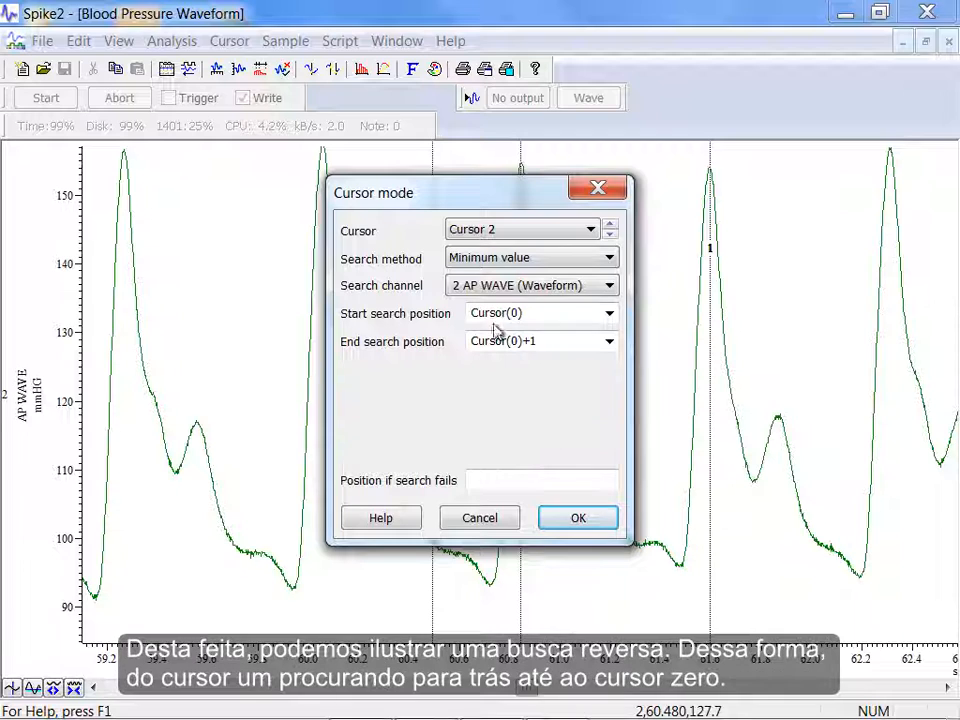
Step: Set cursor 2 to search backwards from Cursor(1) to Cursor(0), and nudge cursor 0 slightly to update the linked cursors
click(609, 314)
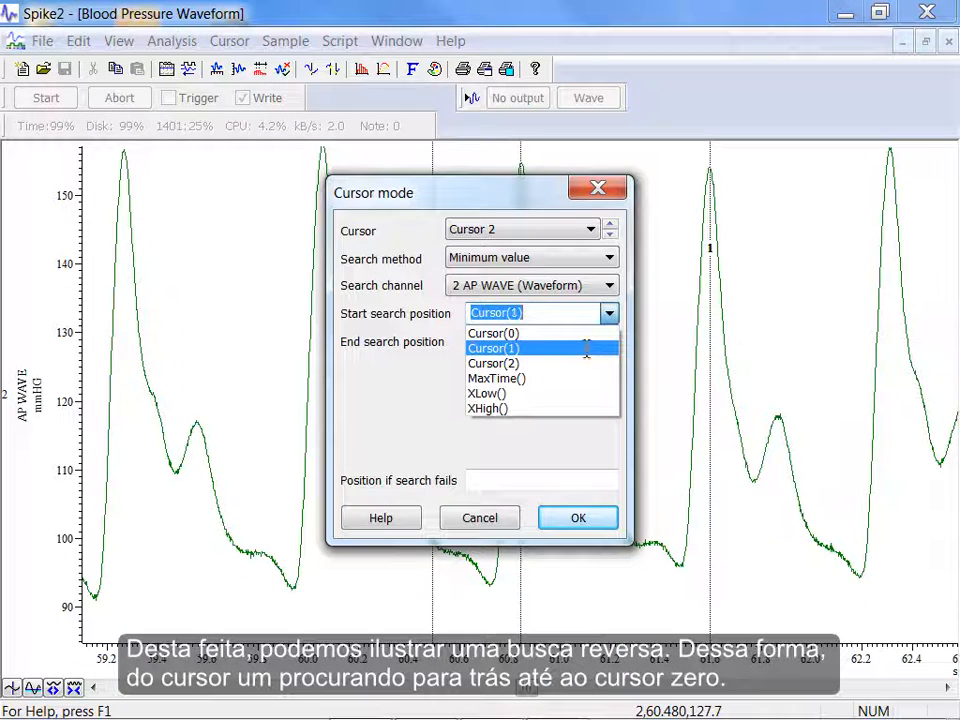
click(586, 347)
click(611, 342)
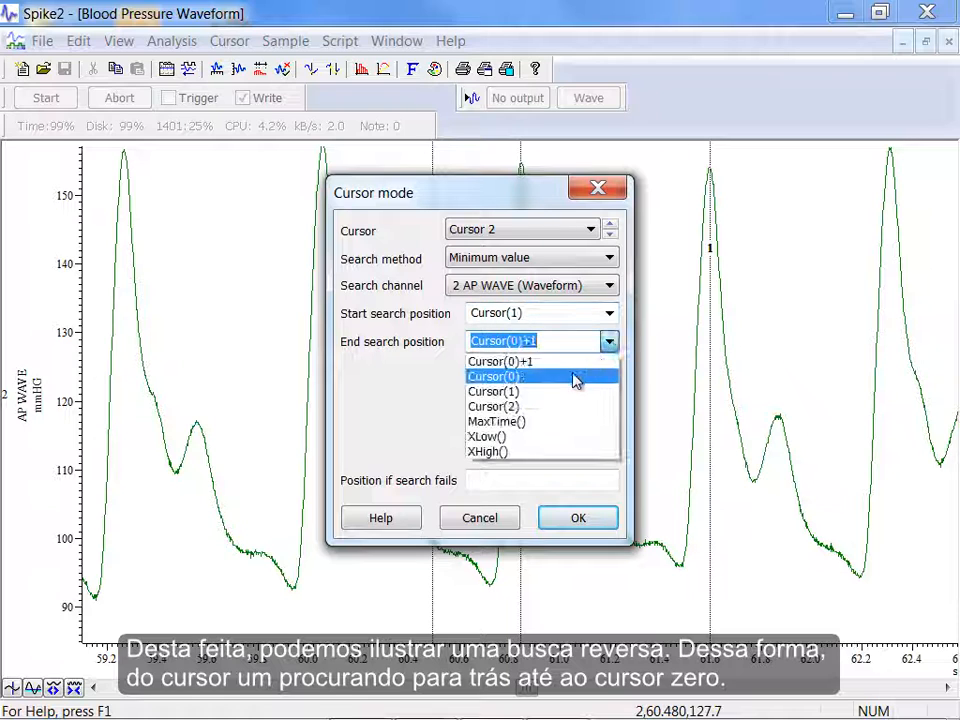
click(576, 378)
click(552, 518)
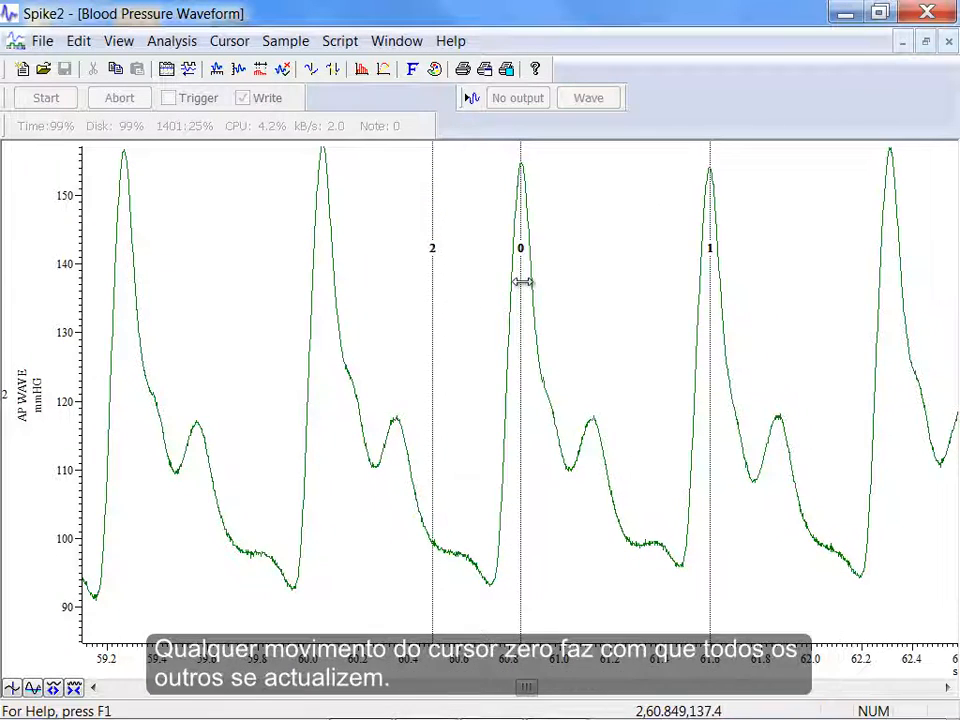
drag(520, 283, 518, 283)
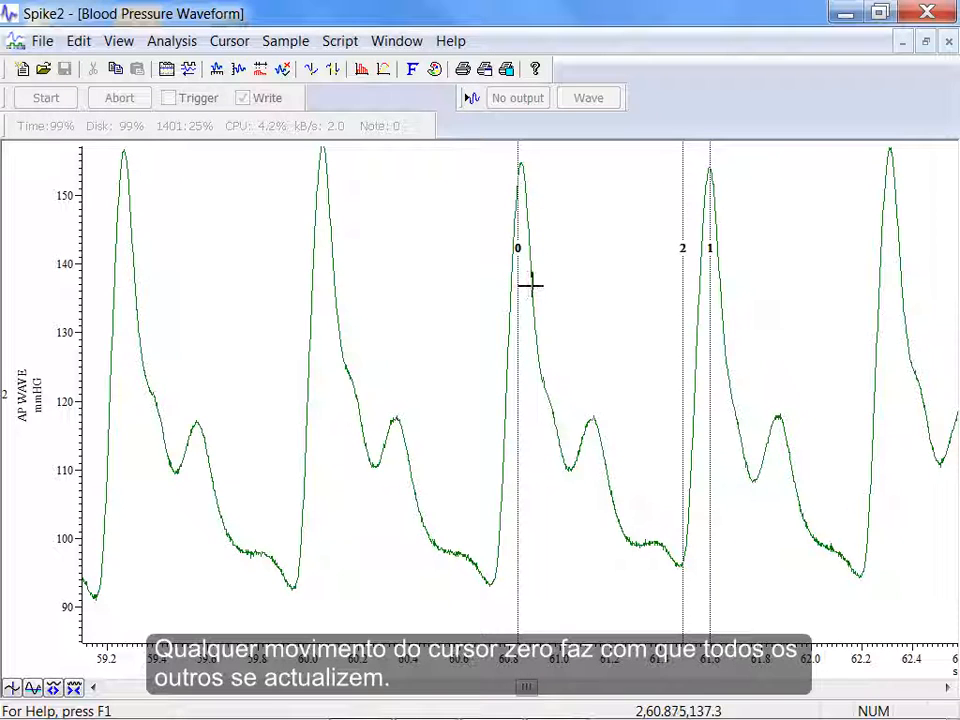
Step: Add cursor 3 and make it active with a Peak find search on channel 2 AP WAVE
key(ctrl+3)
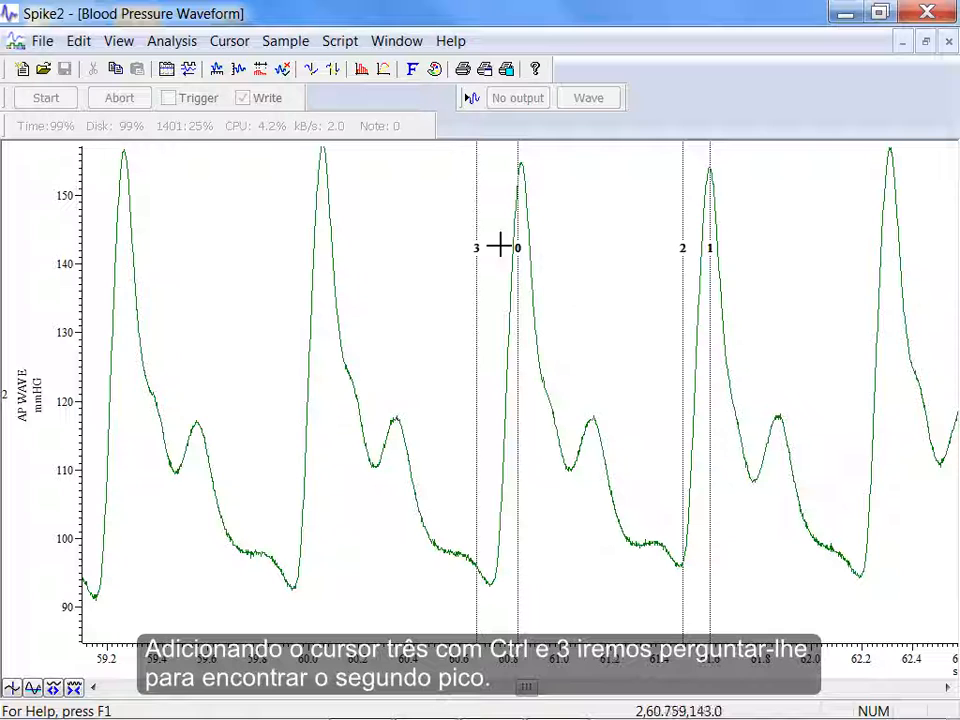
right_click(481, 283)
mouse_move(545, 303)
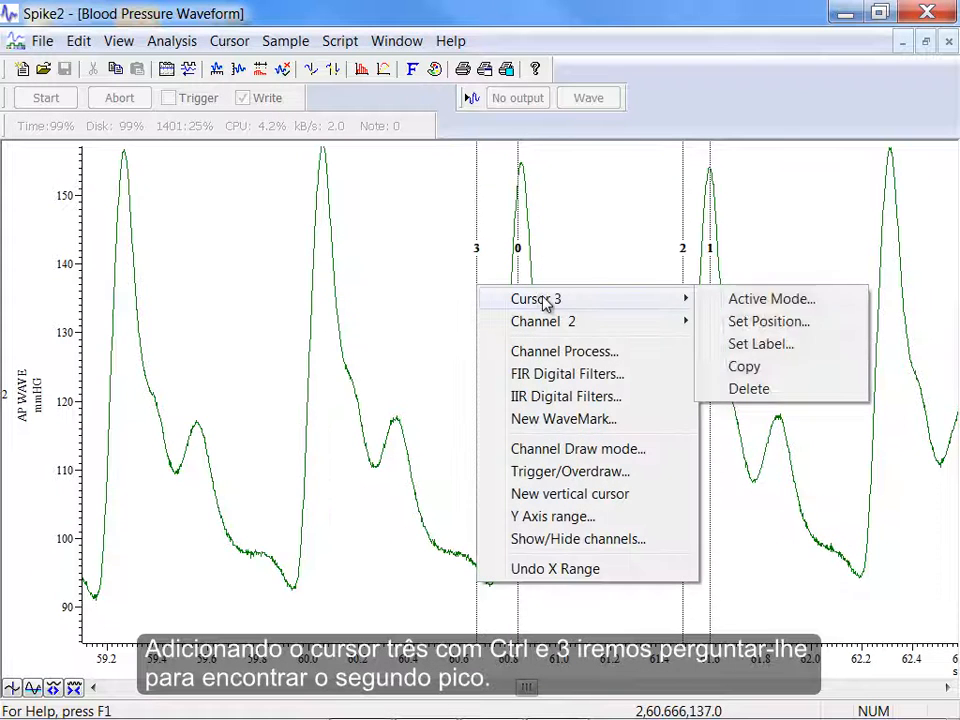
click(723, 305)
click(520, 232)
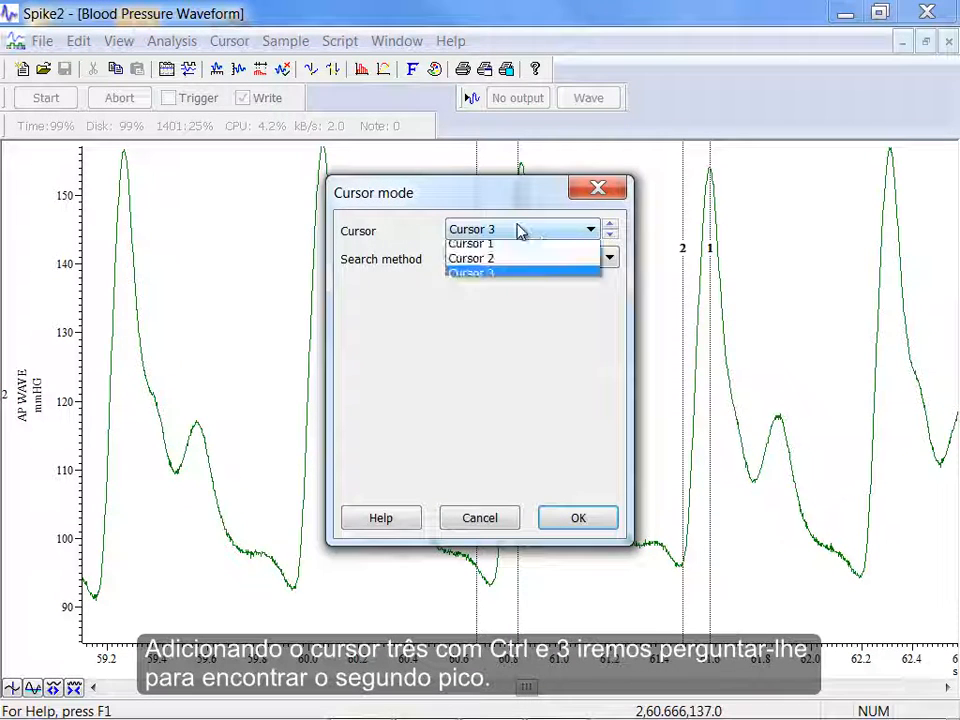
click(519, 229)
click(520, 262)
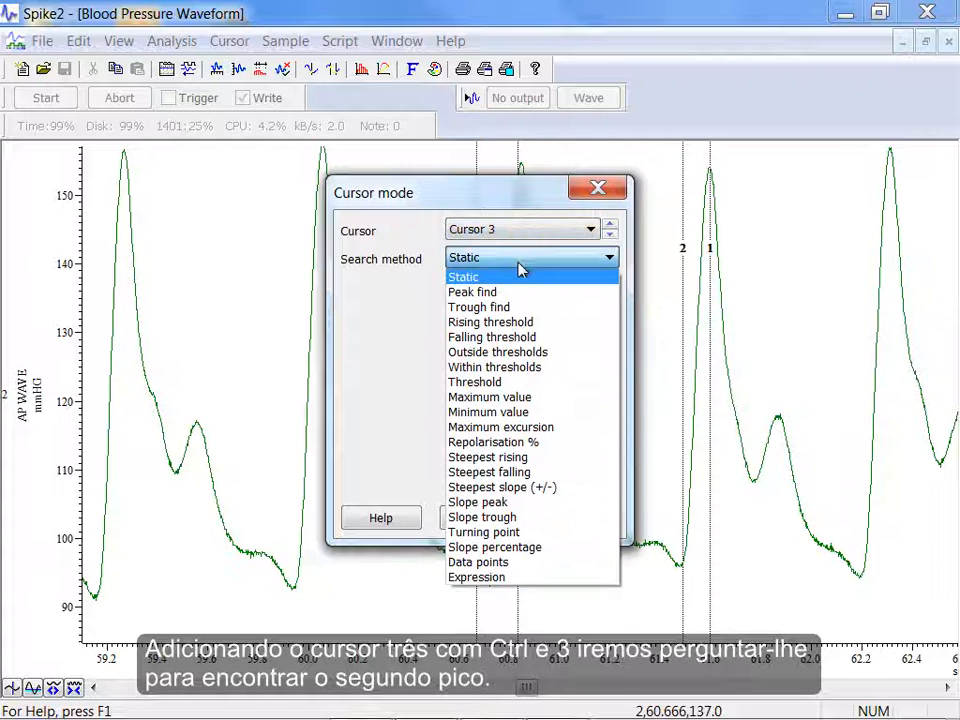
click(503, 293)
Step: End cursor 3's search at Cursor(2) with amplitude 5, and move cursor 0 slightly onto its peak to update all cursors
drag(476, 204, 304, 177)
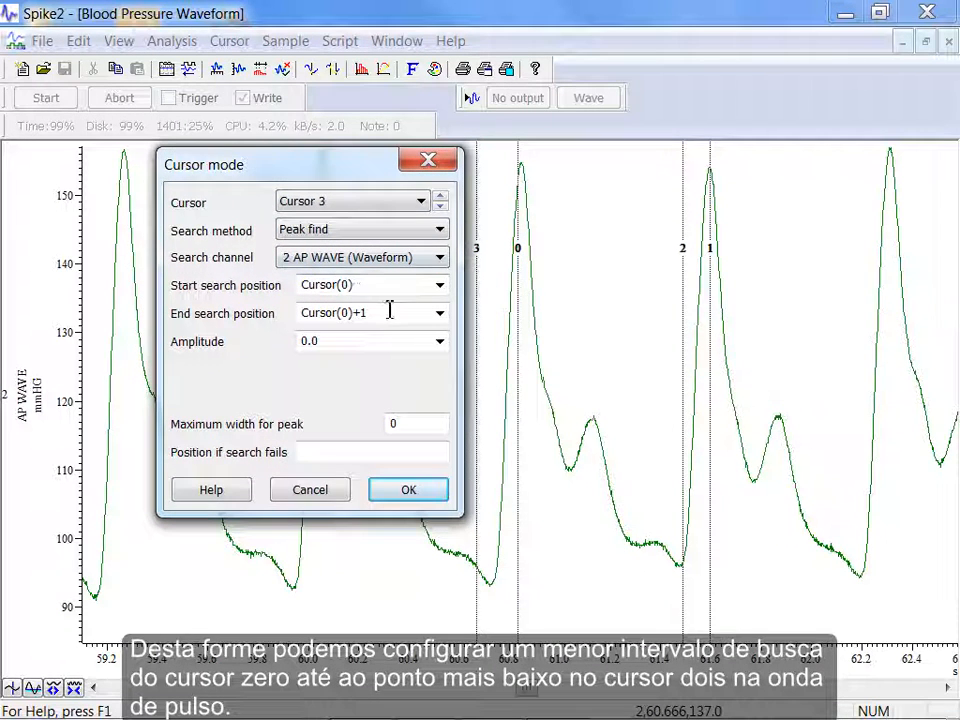
click(439, 313)
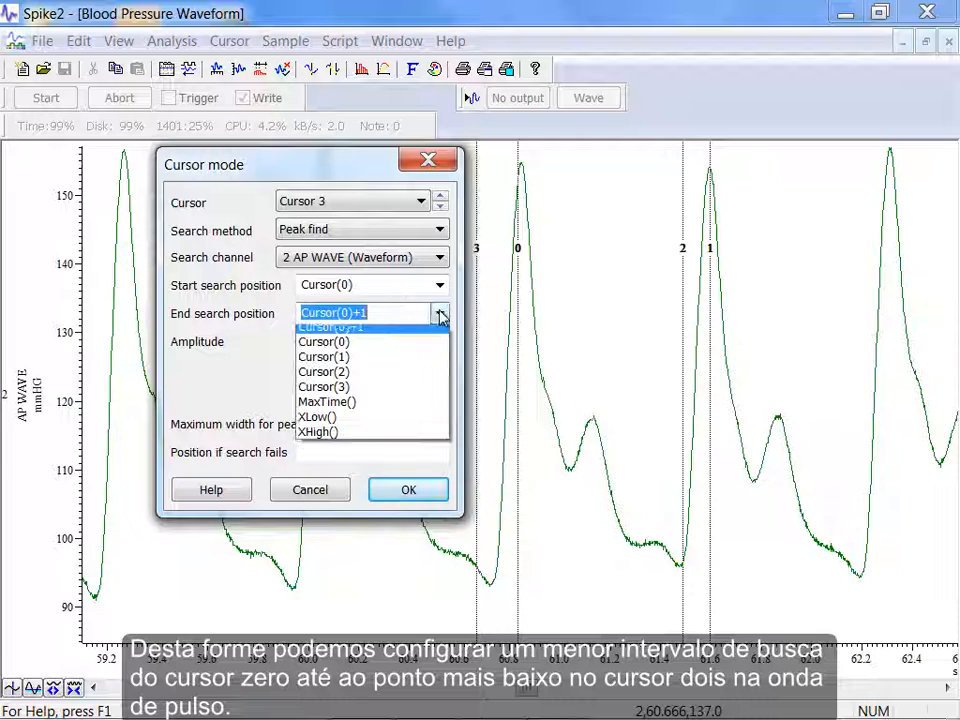
click(367, 379)
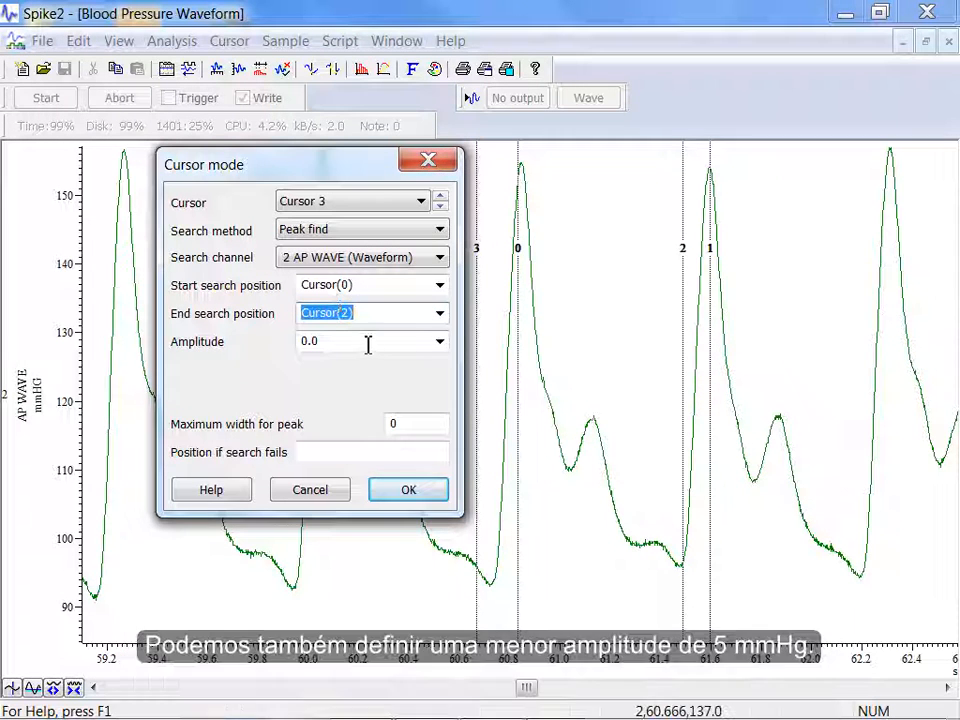
click(369, 341)
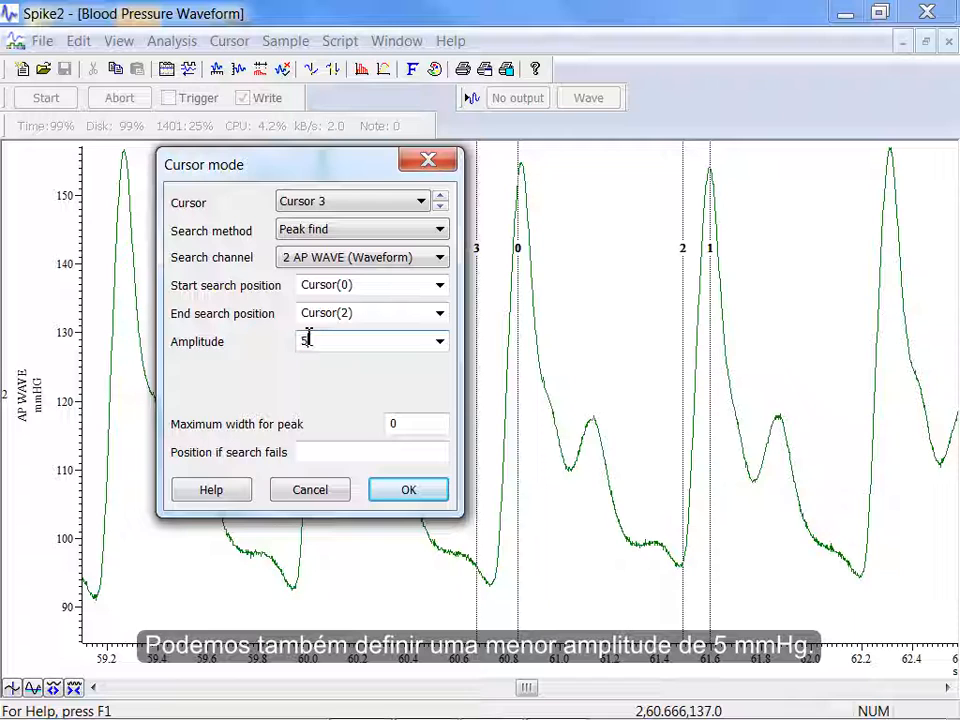
click(407, 489)
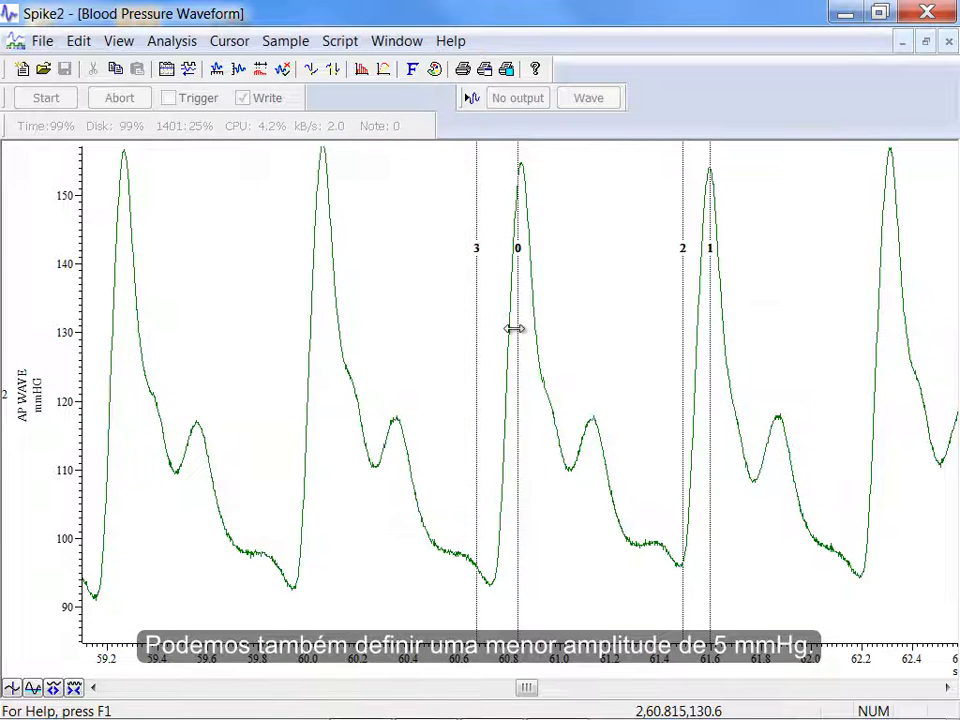
drag(514, 329, 521, 329)
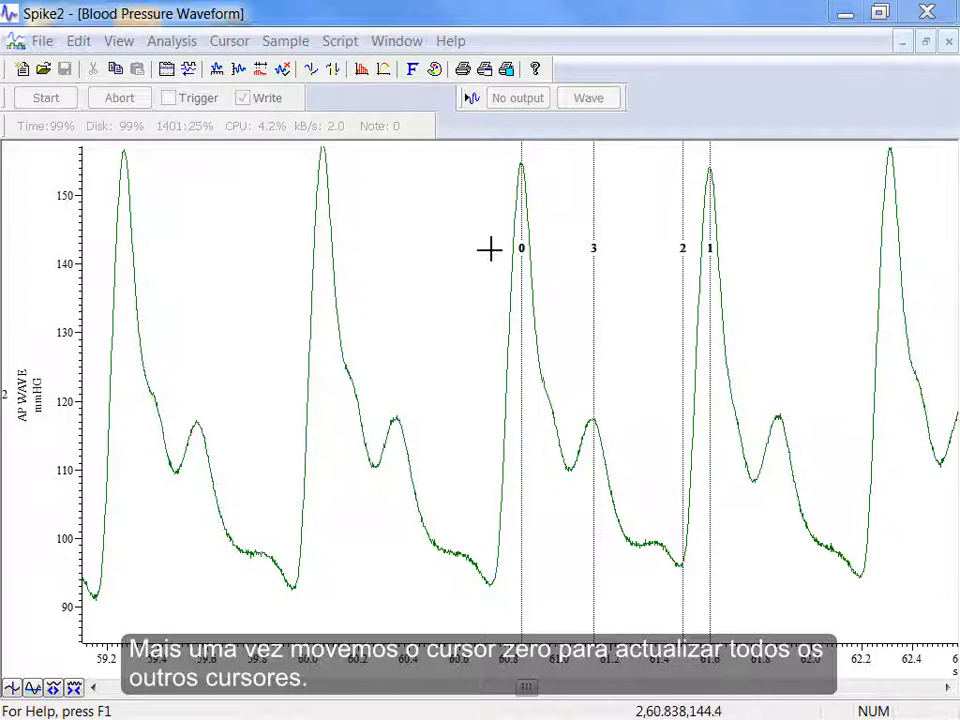
Step: Start a measurement to an XY view and set Channel 1's Y measurement to Time difference from Cursor(0) to Cursor(1)
click(384, 72)
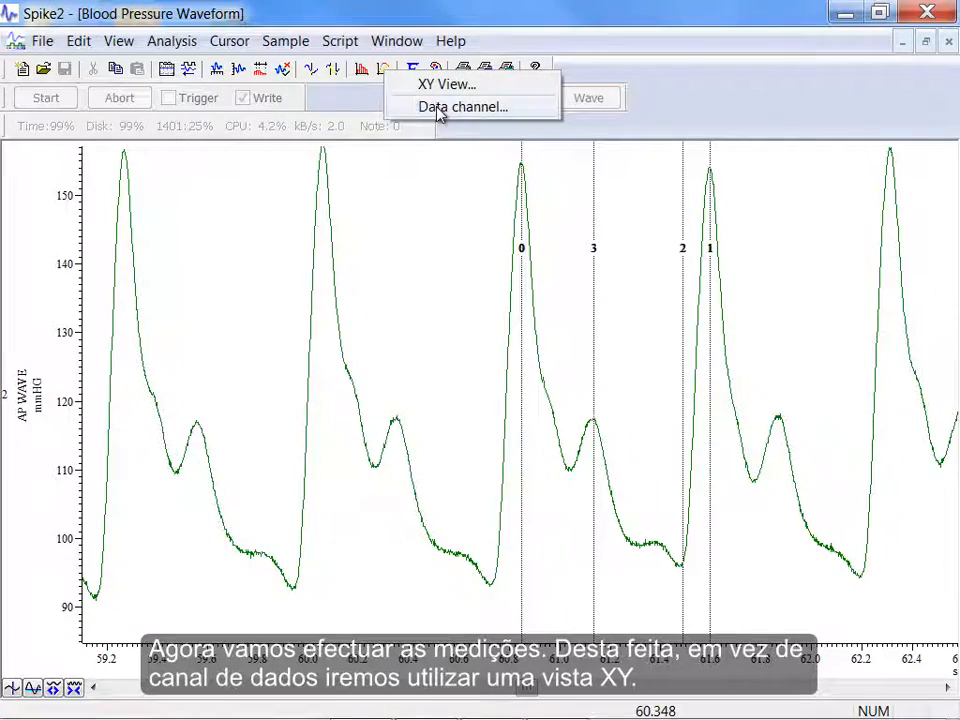
click(446, 84)
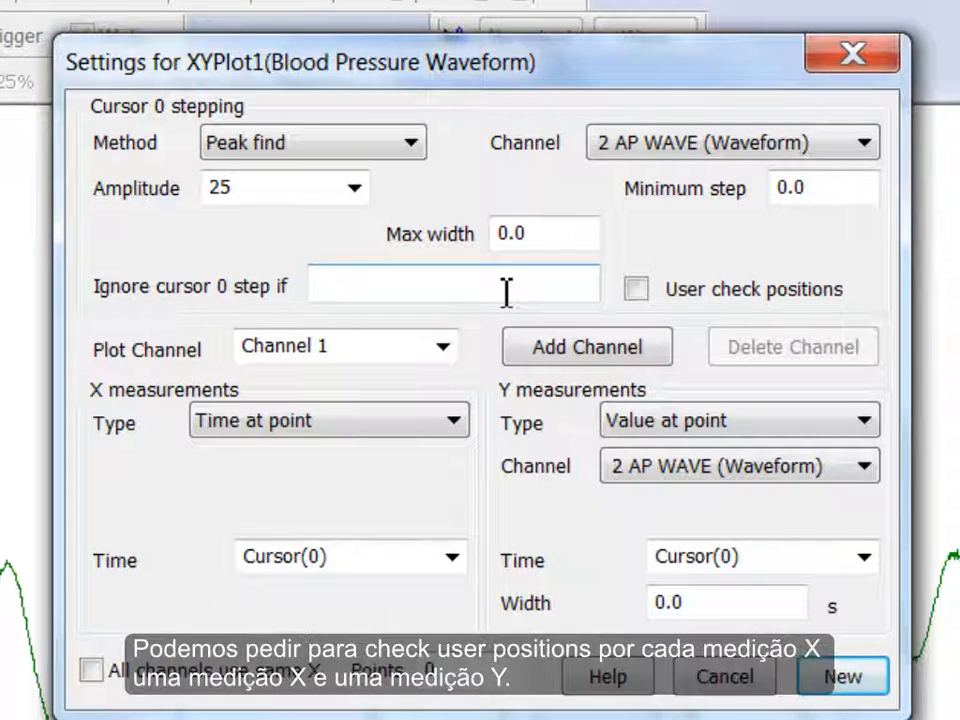
click(637, 290)
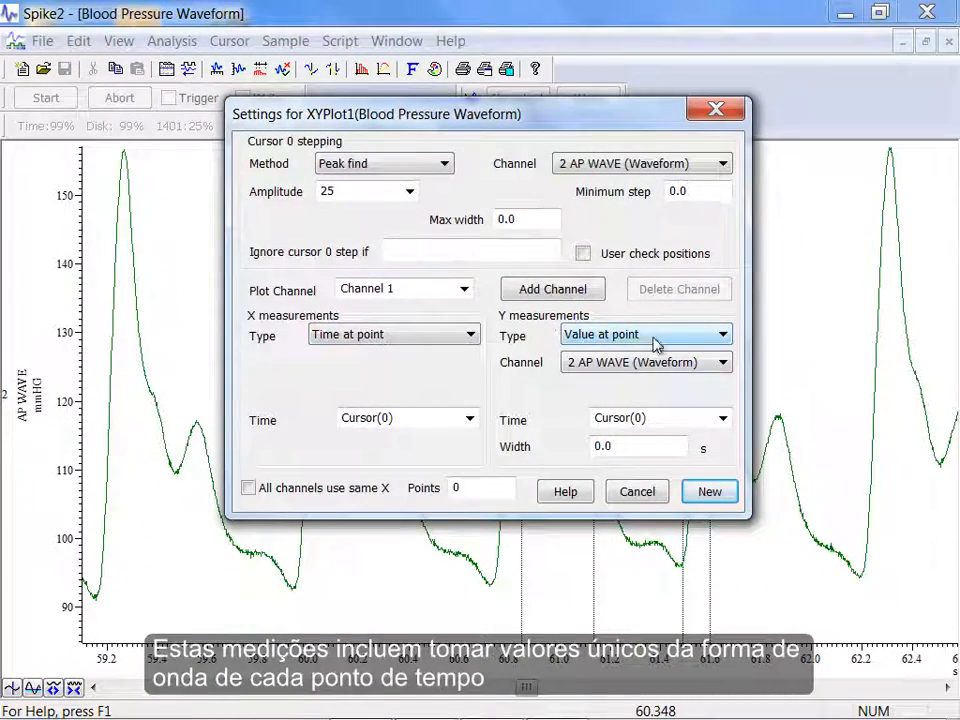
click(655, 340)
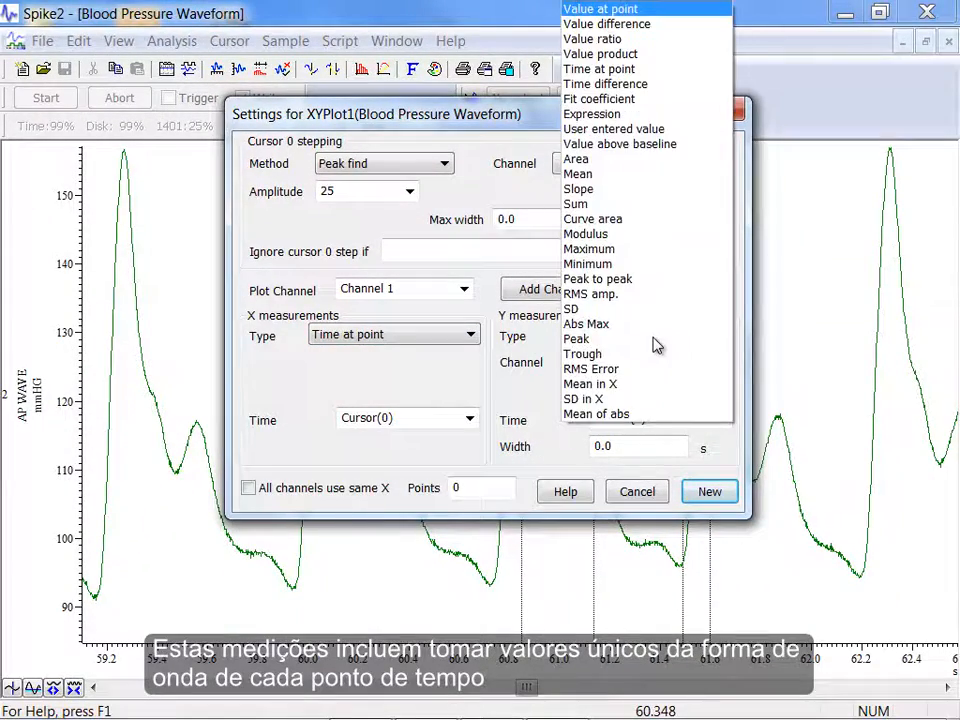
click(634, 86)
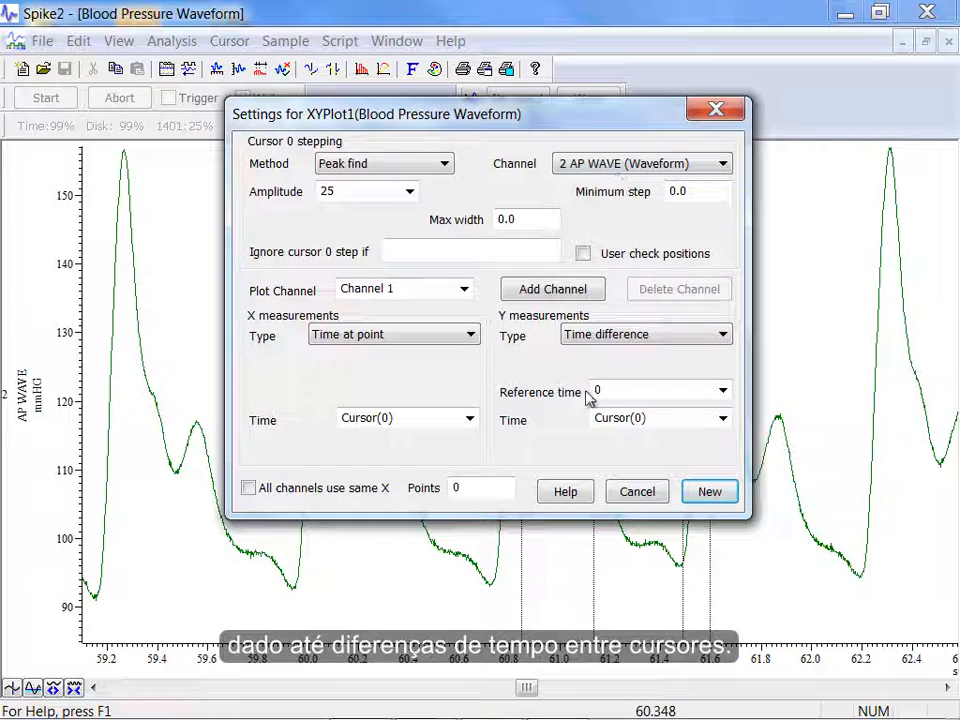
click(723, 390)
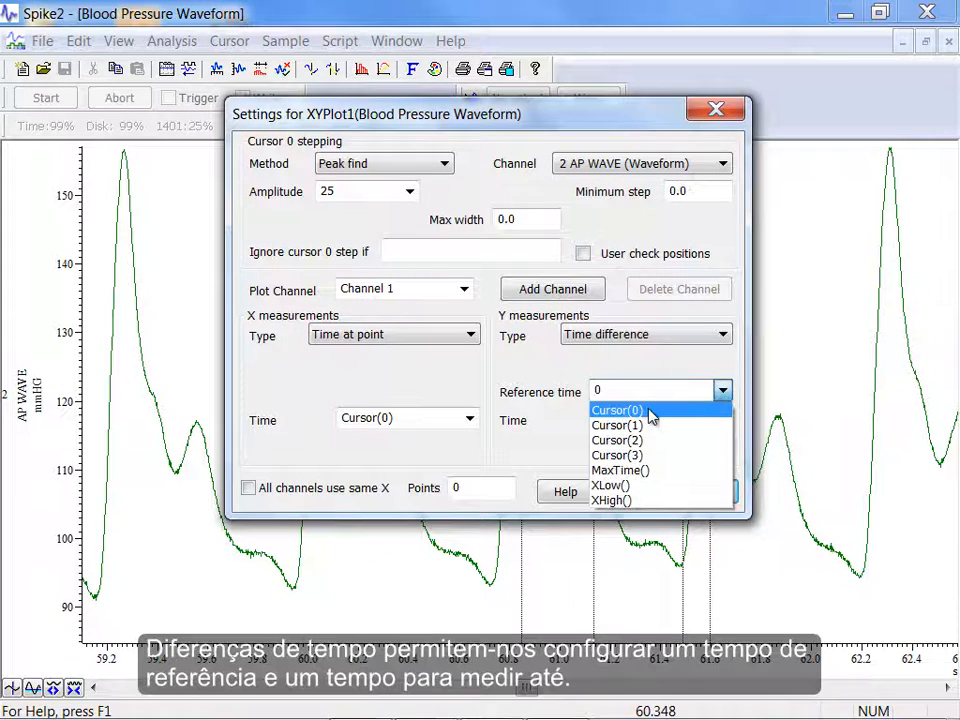
click(652, 406)
click(723, 418)
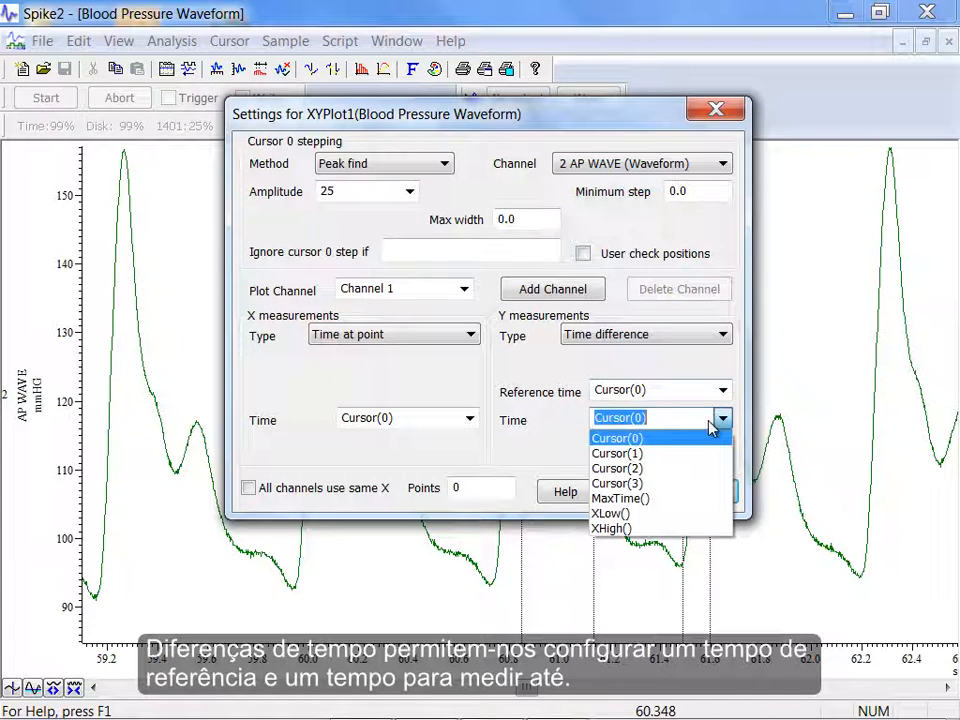
click(660, 453)
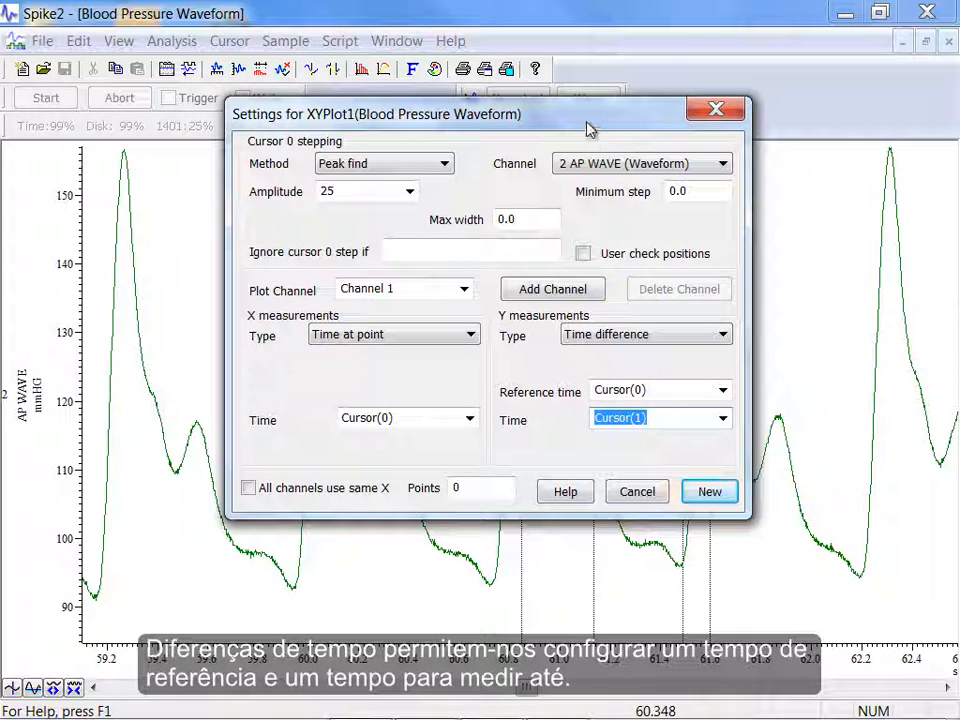
Step: Move the XY plot settings clear of the cursors and title the first plot channel BT-BT
drag(588, 128, 374, 148)
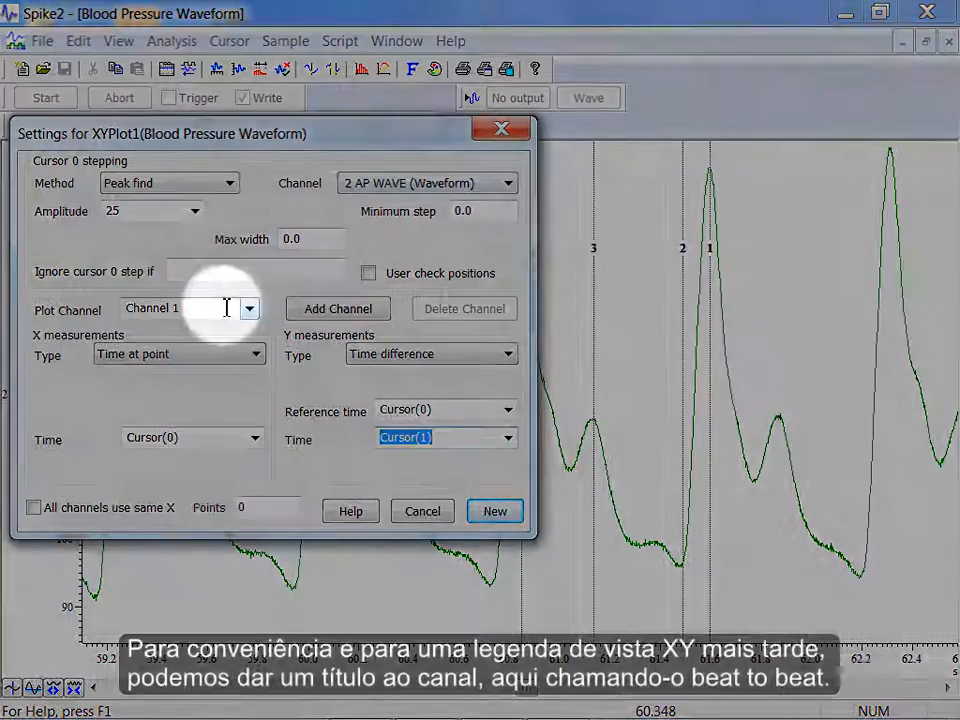
click(240, 307)
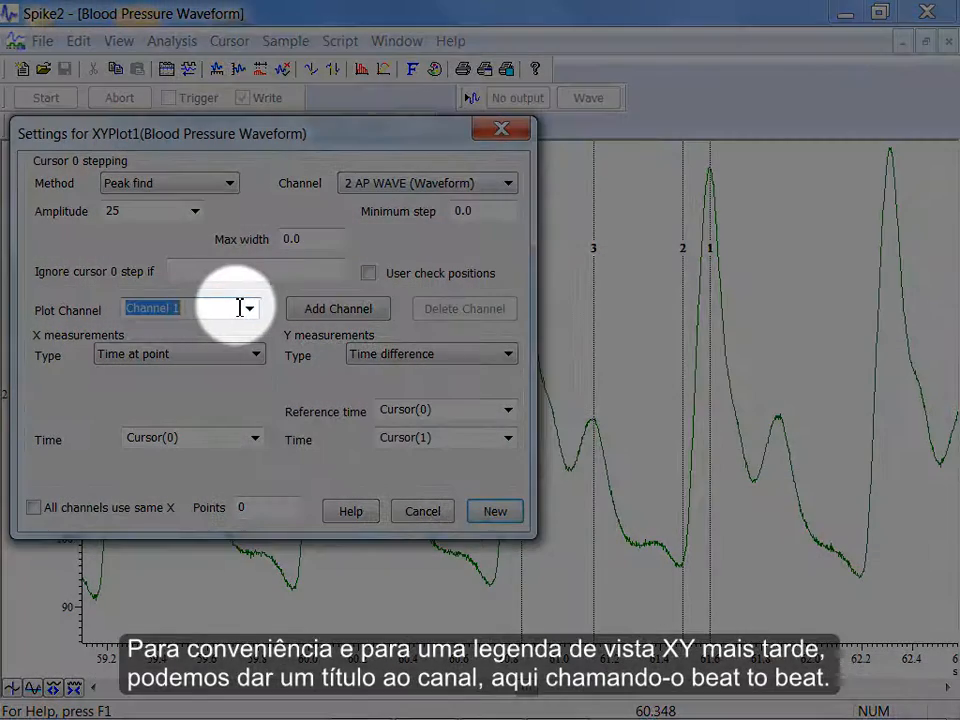
text(B)
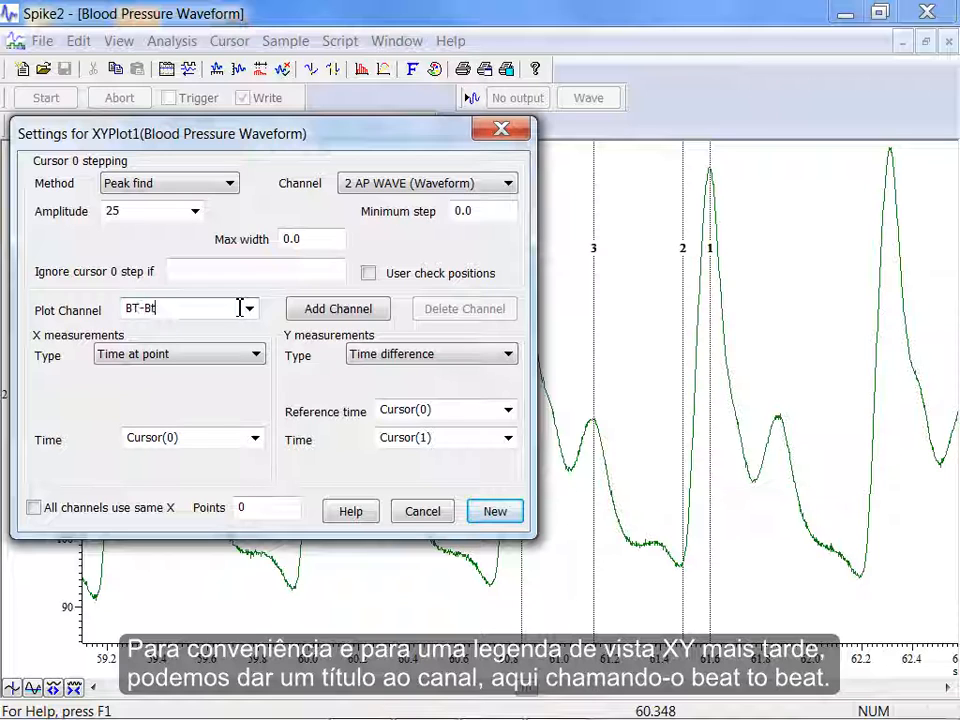
text(T-Bt)
key(BackSpace)
text(T)
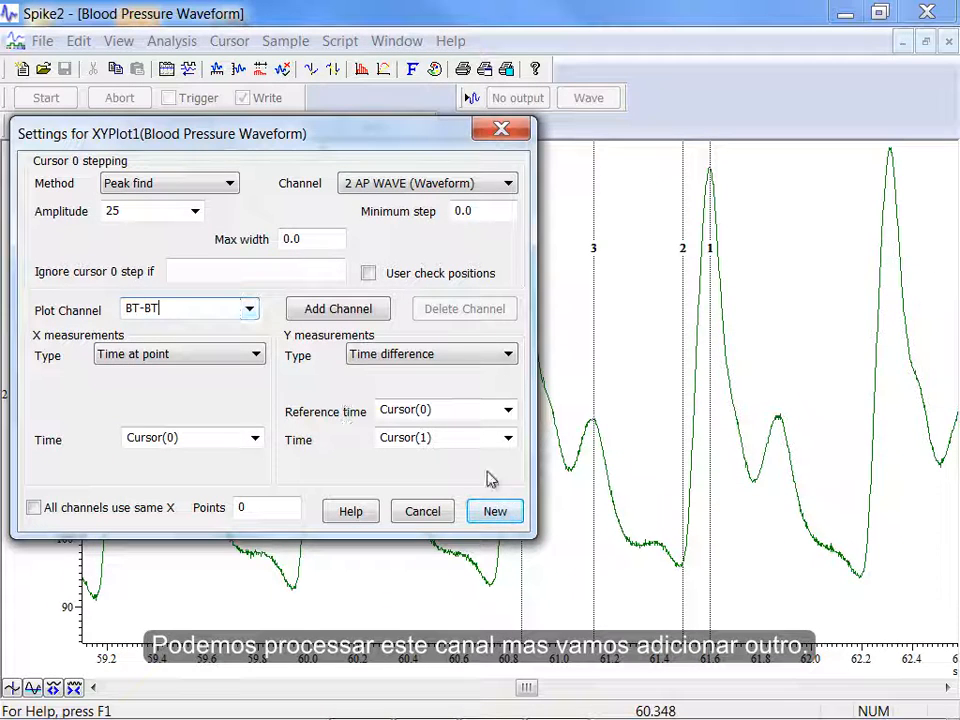
Step: Add a second plot channel titled Systol and set its Y measurement type to Value at point
click(336, 313)
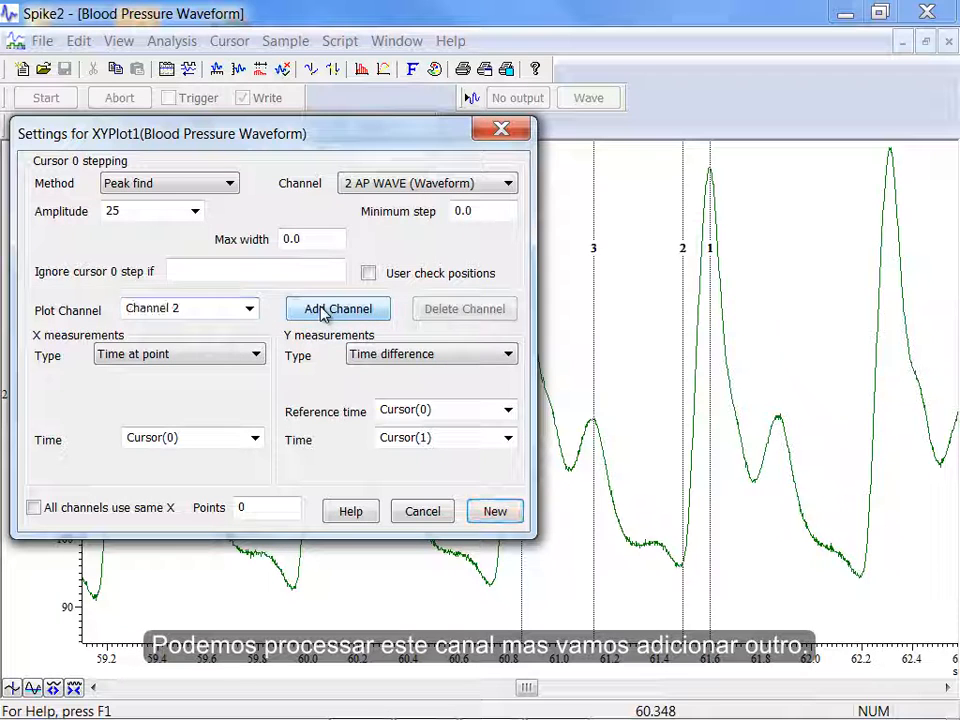
click(214, 312)
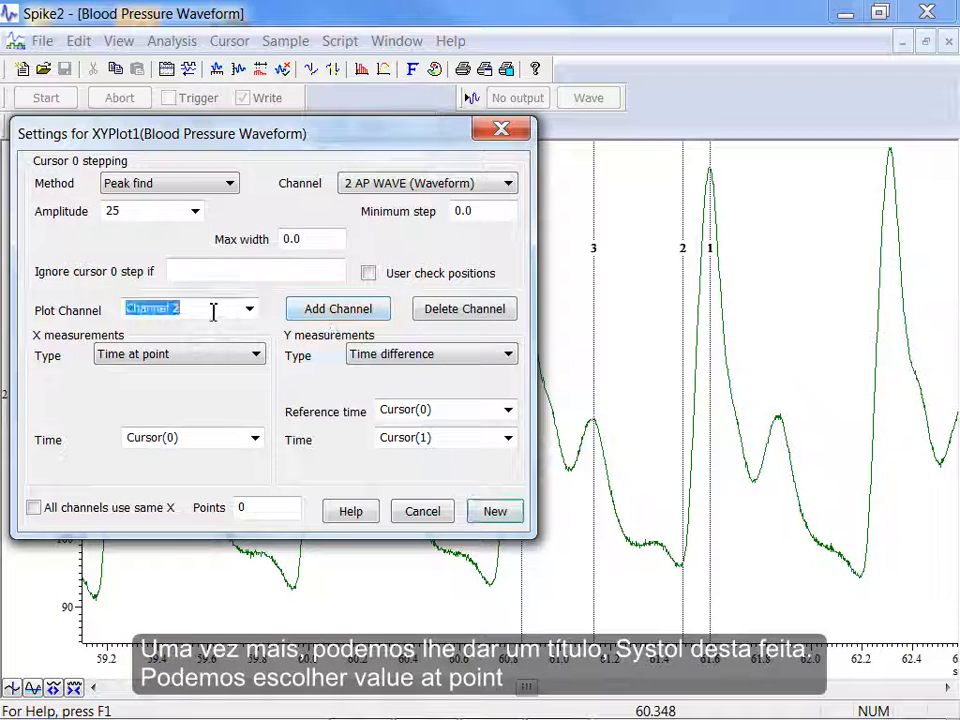
text(Systol)
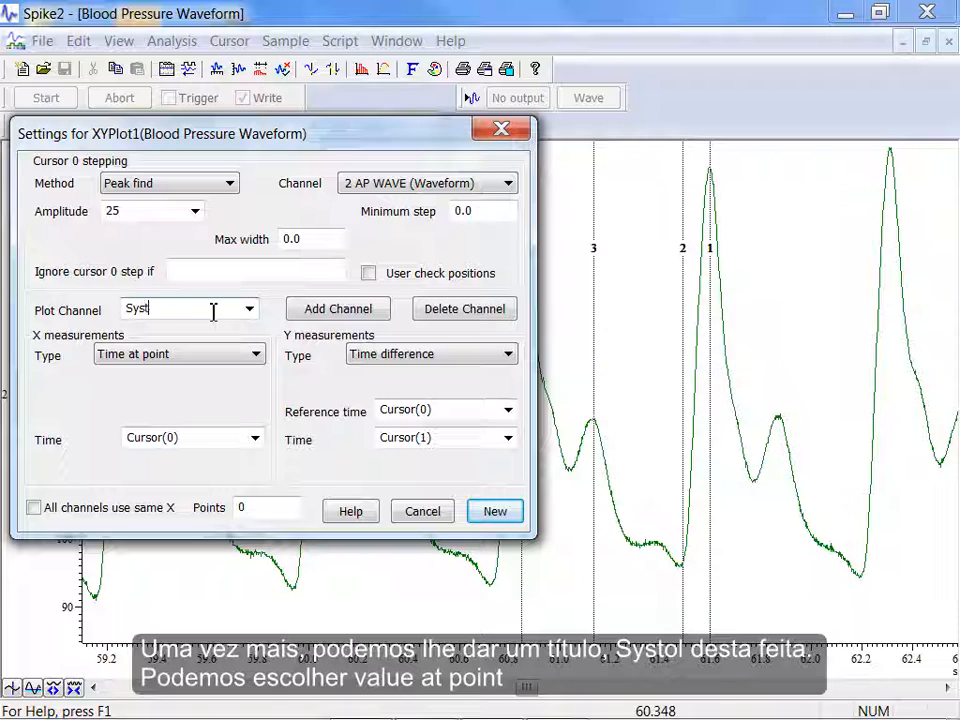
click(378, 353)
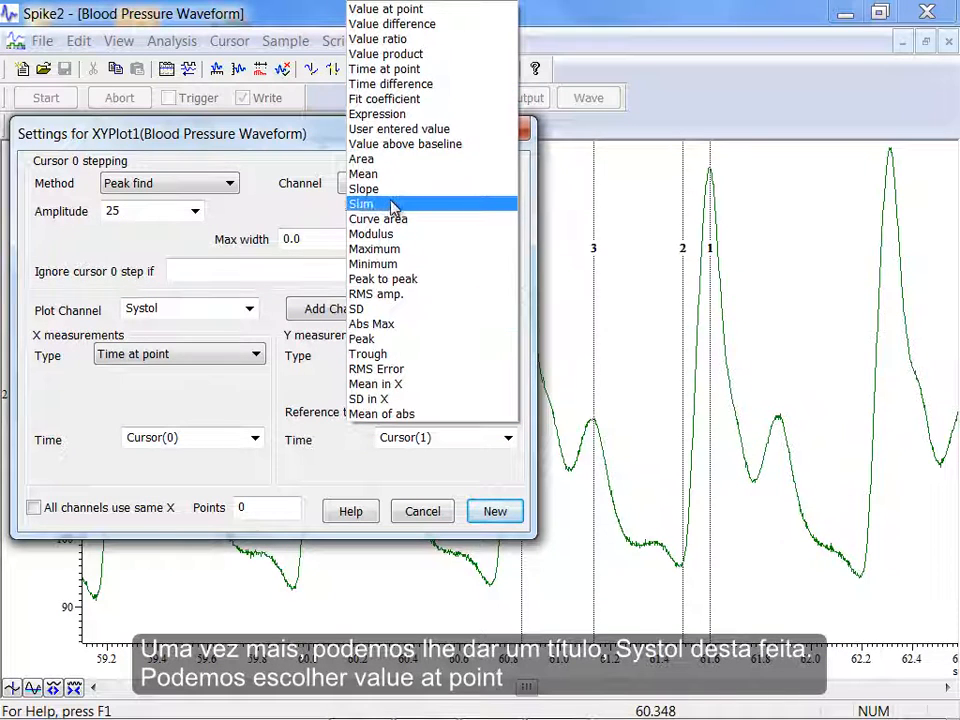
click(385, 12)
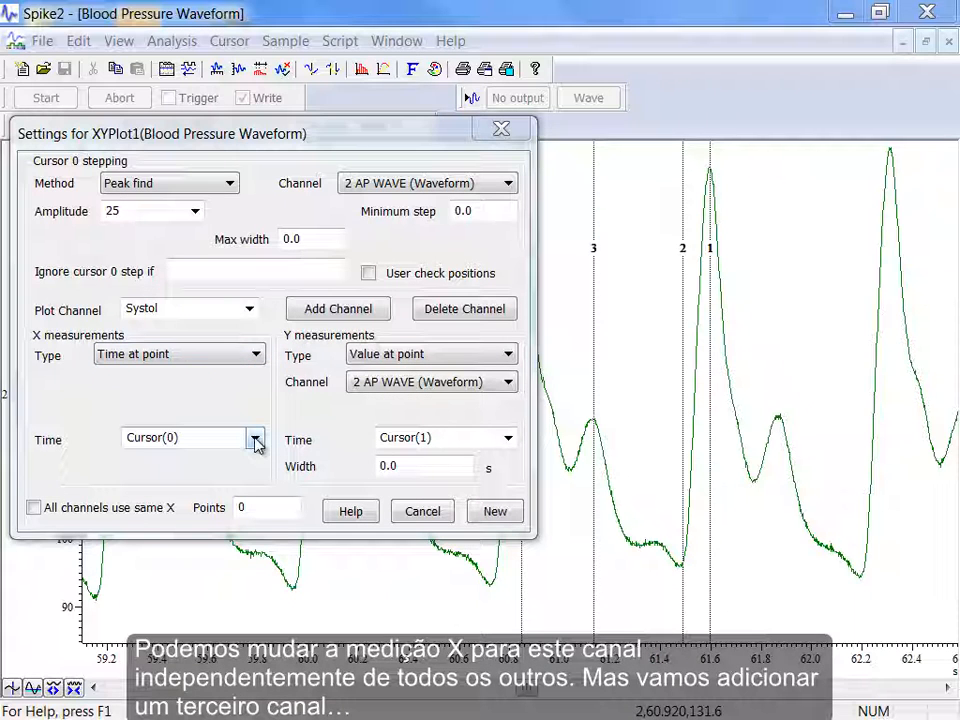
Step: Add a third plot channel titled Diastol, with both its X and Y measurement times set to Cursor(2)
click(345, 308)
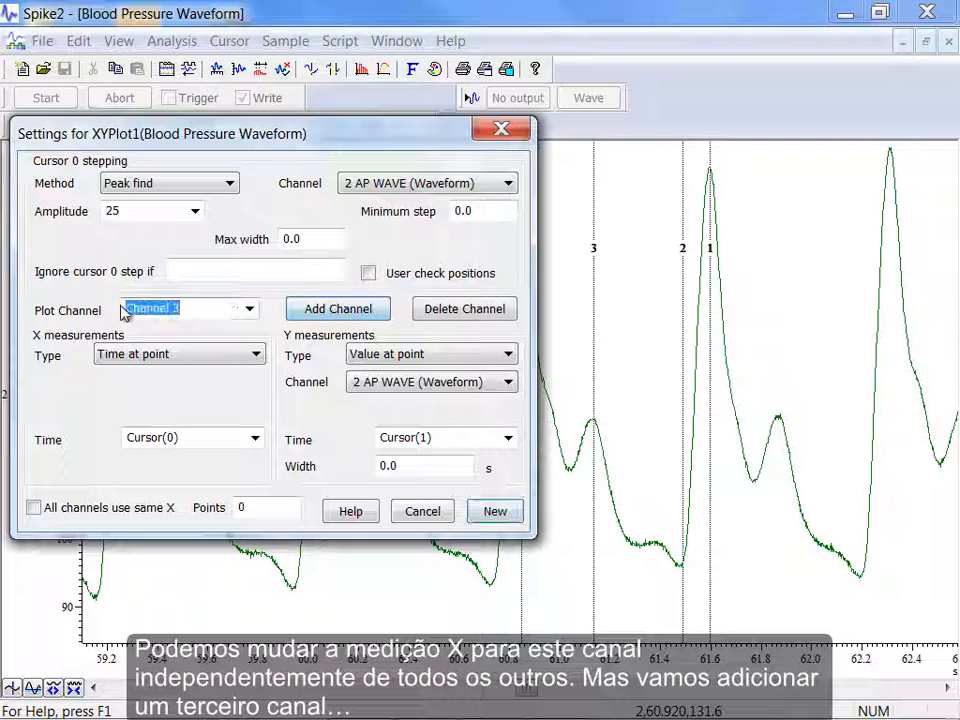
key(BackSpace)
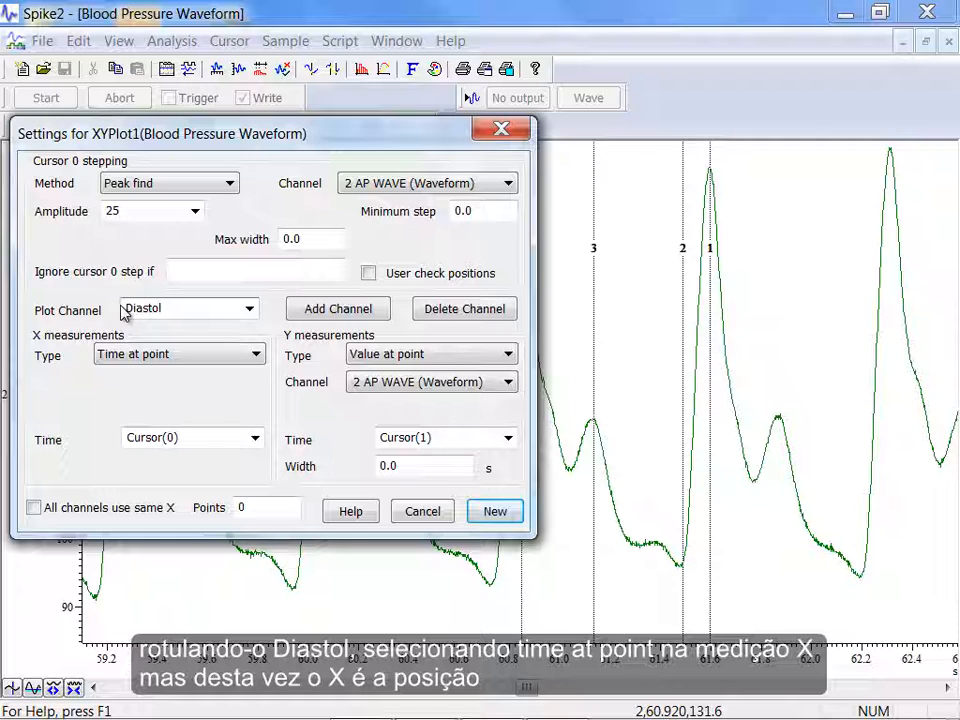
click(254, 438)
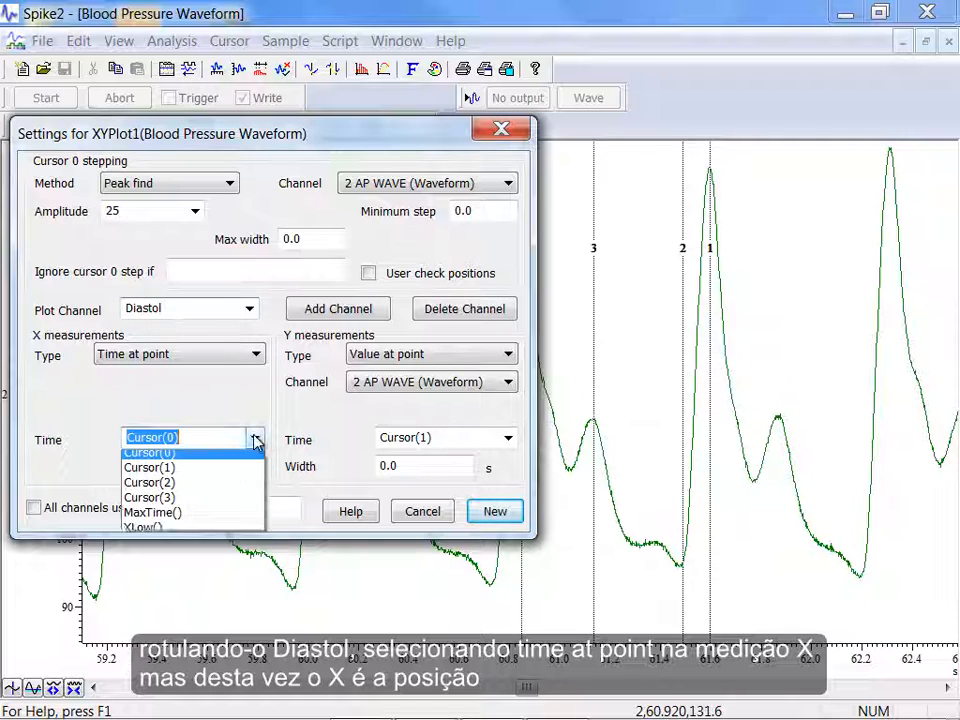
click(199, 490)
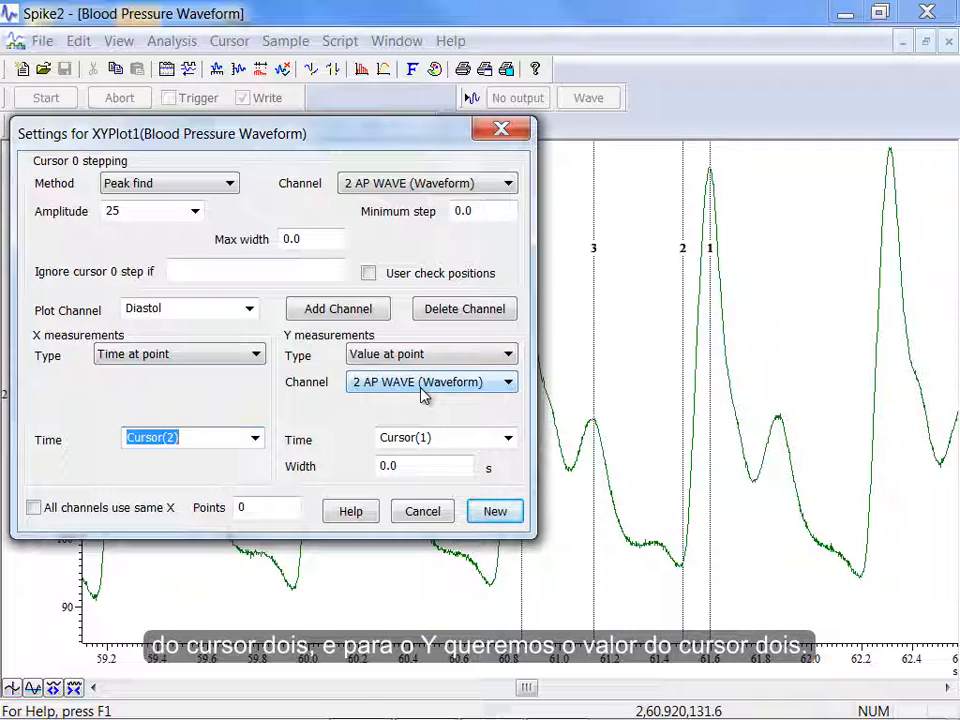
click(508, 438)
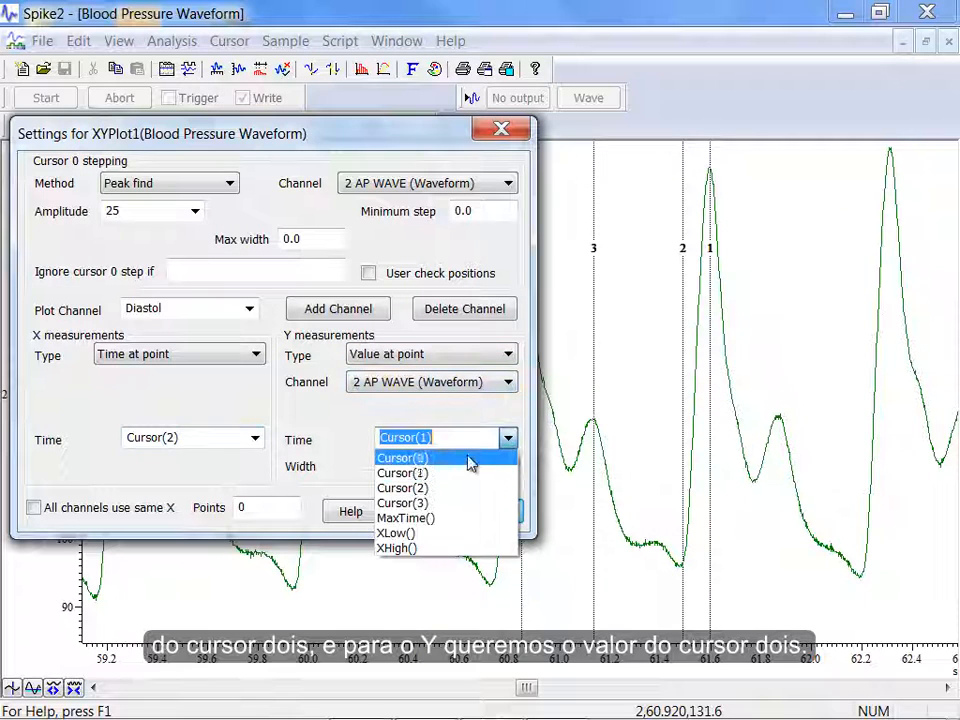
click(447, 489)
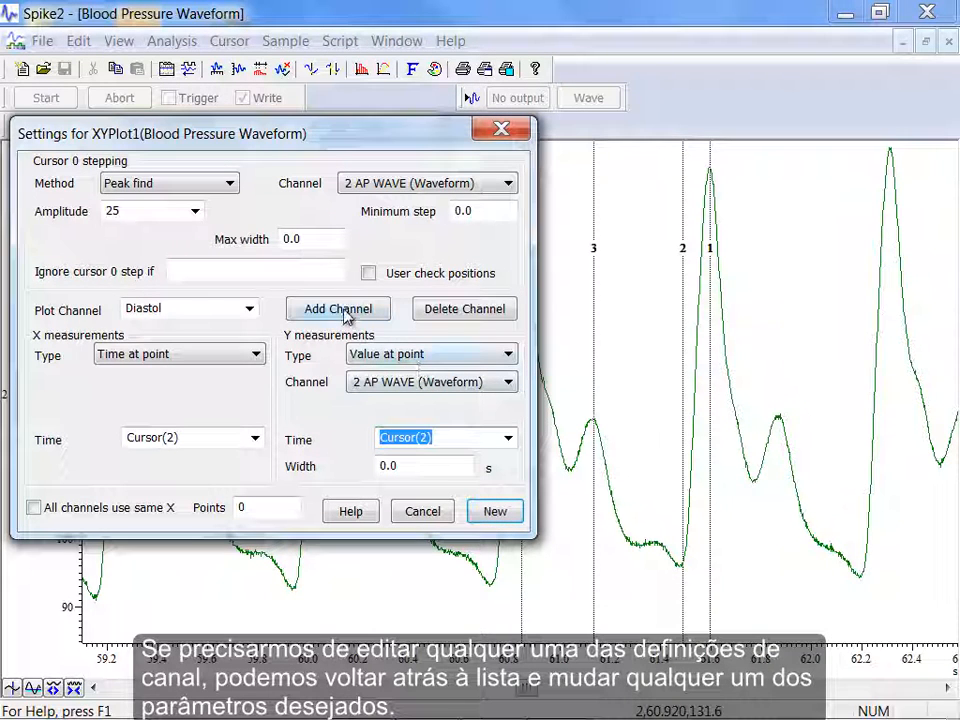
Step: Return to the Systol plot channel and set its Y measurement time to Cursor(0)
click(250, 309)
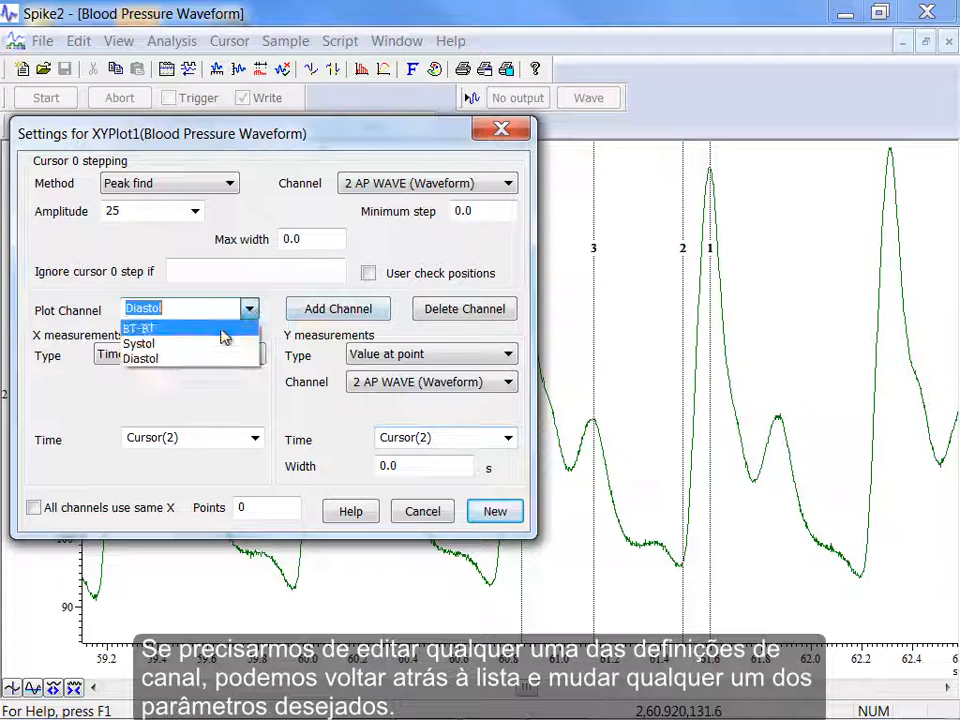
click(224, 344)
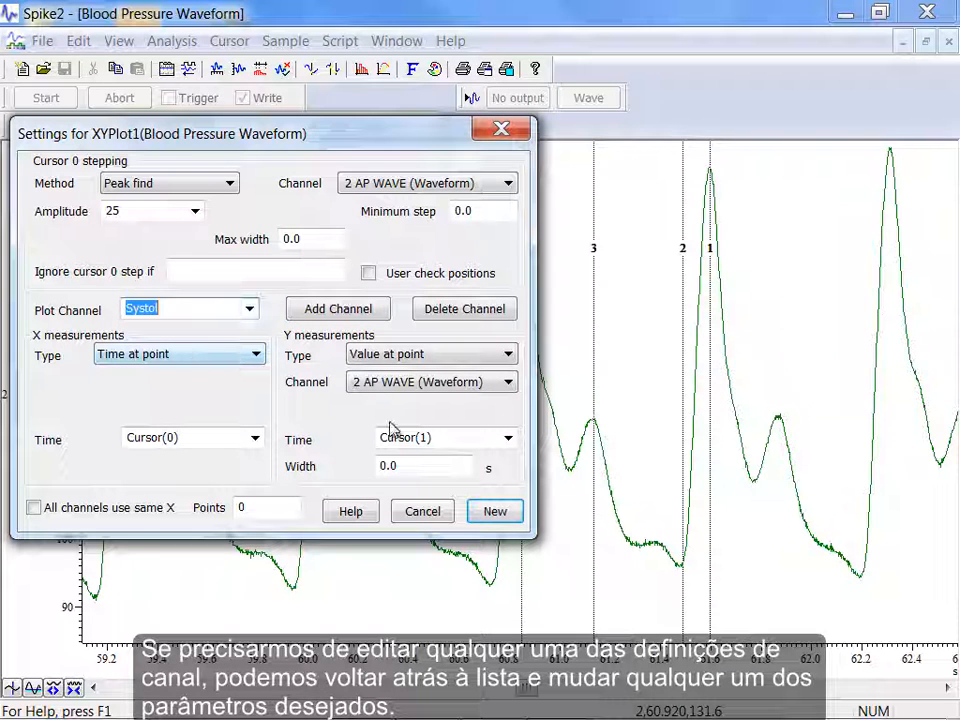
click(509, 440)
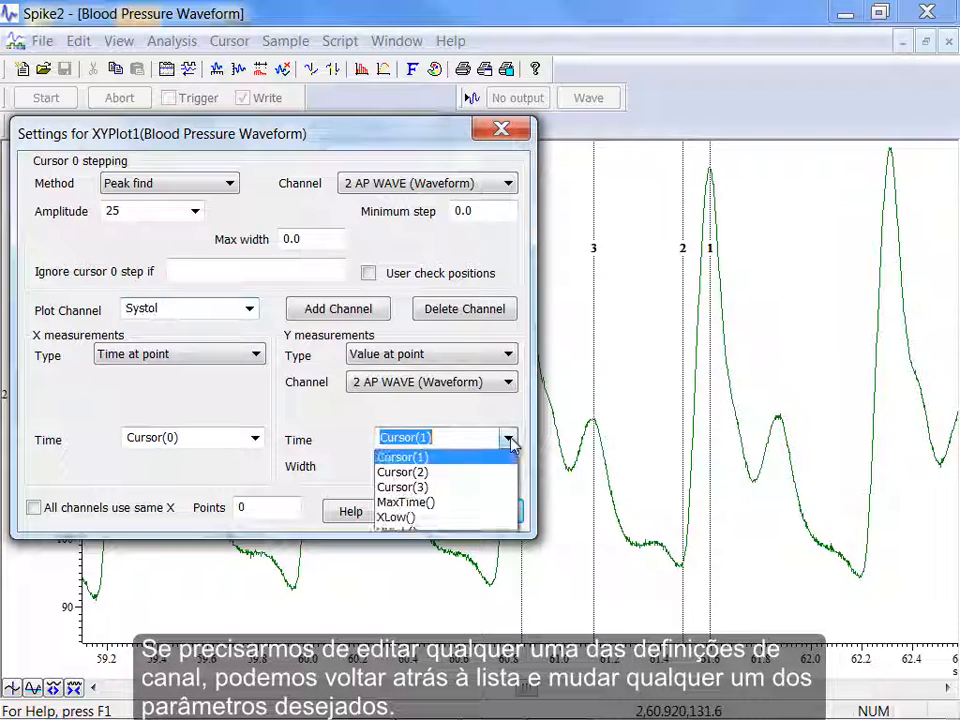
click(452, 462)
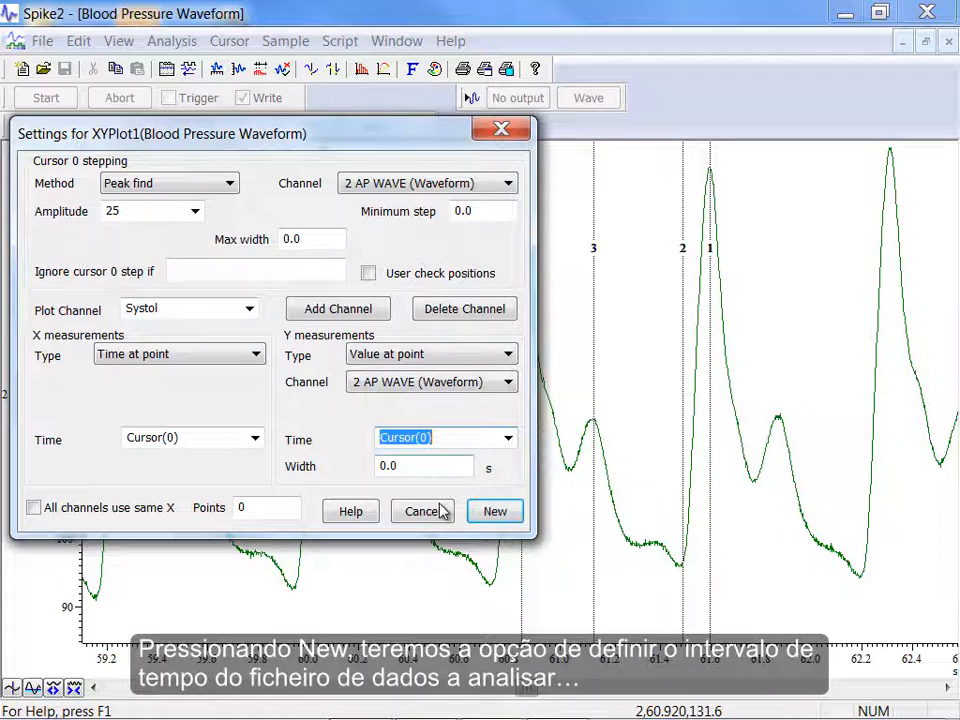
Step: Create the XY view and process all data from 0.0 to 119.999 seconds into it, closing the processing settings when done
click(496, 512)
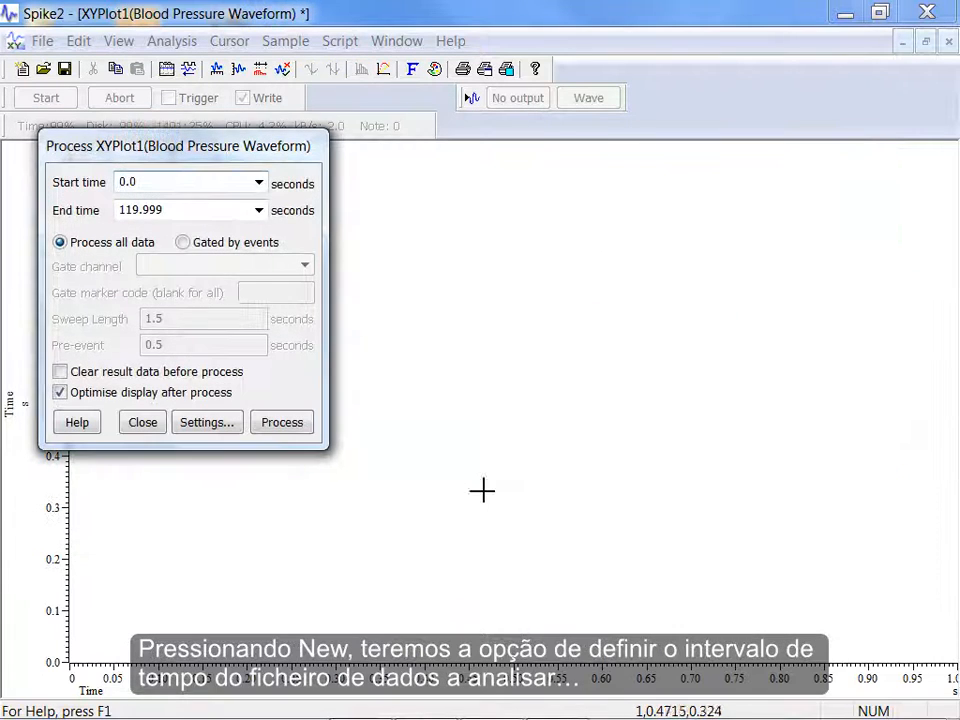
click(283, 424)
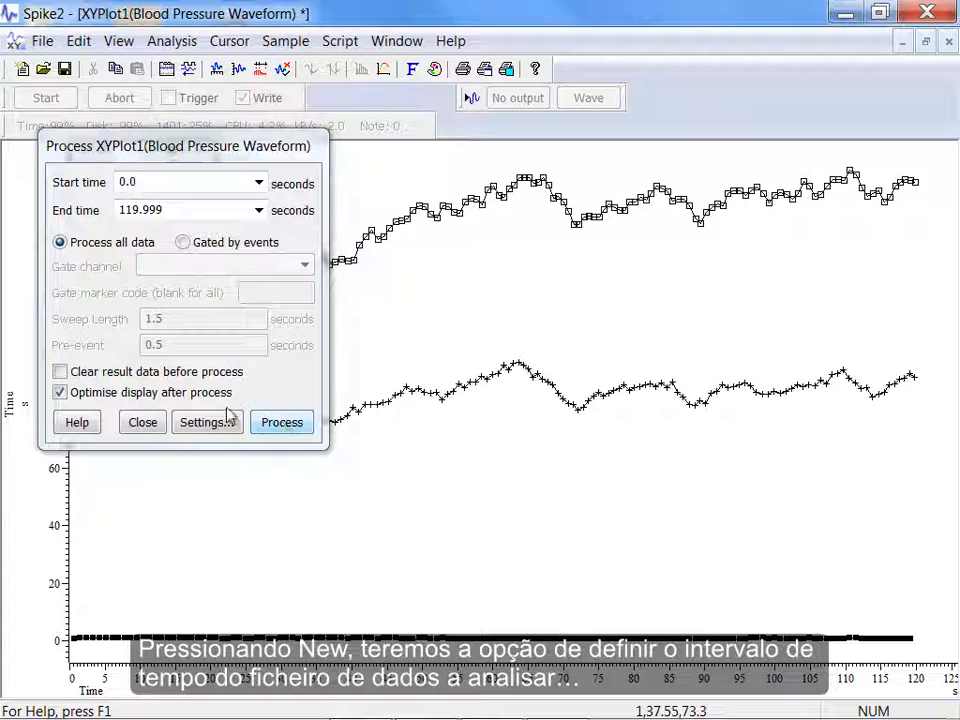
click(143, 424)
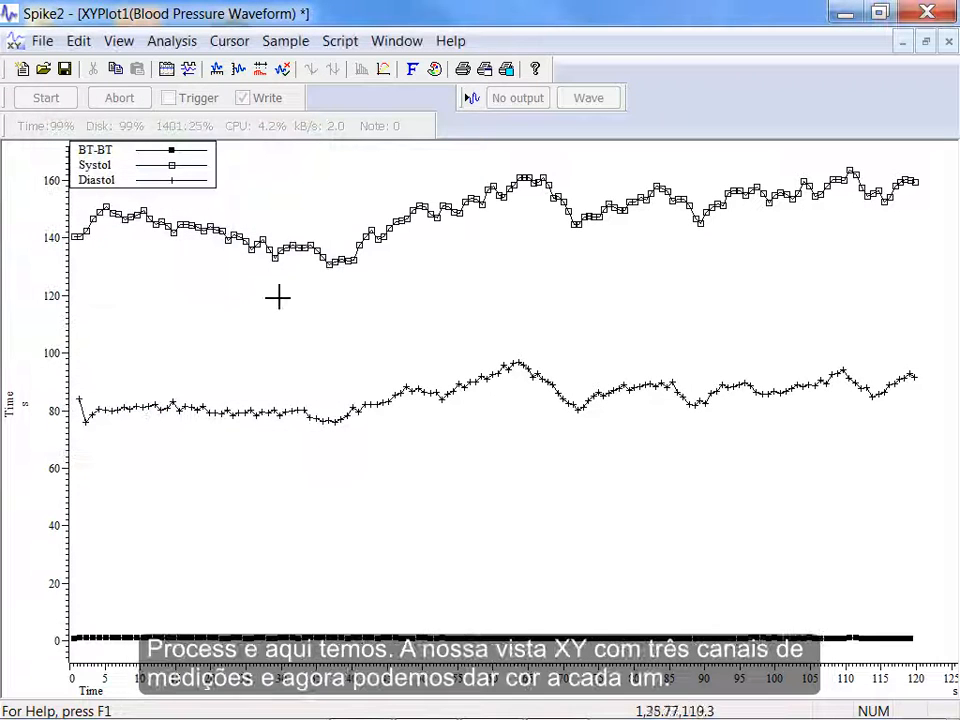
Step: Set the primary colour of the Systol channel in the XY view to red
click(434, 69)
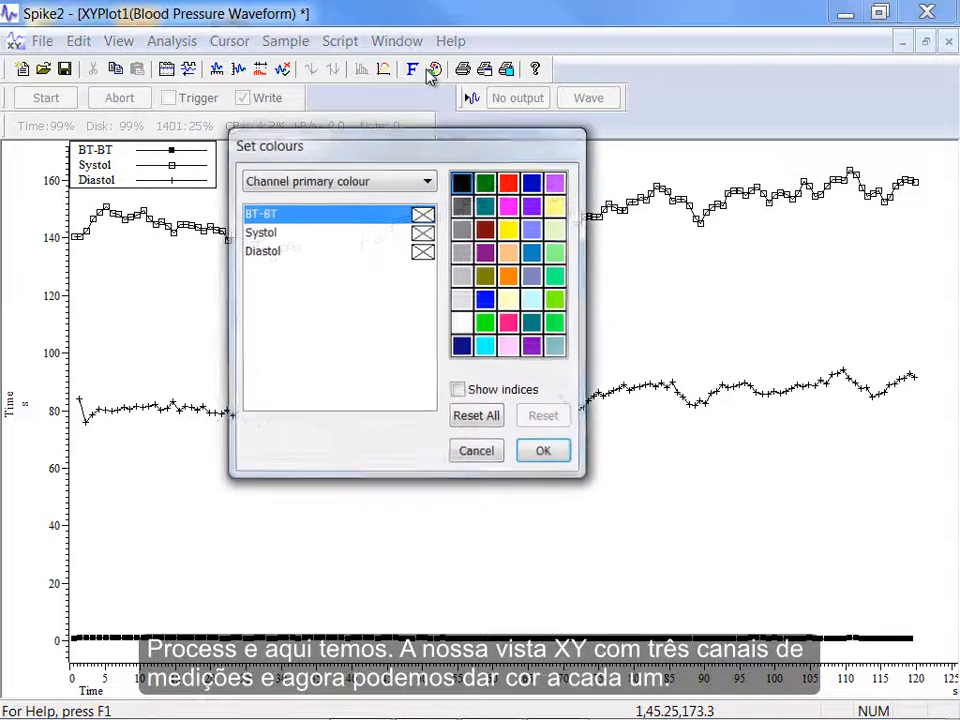
click(255, 233)
click(510, 183)
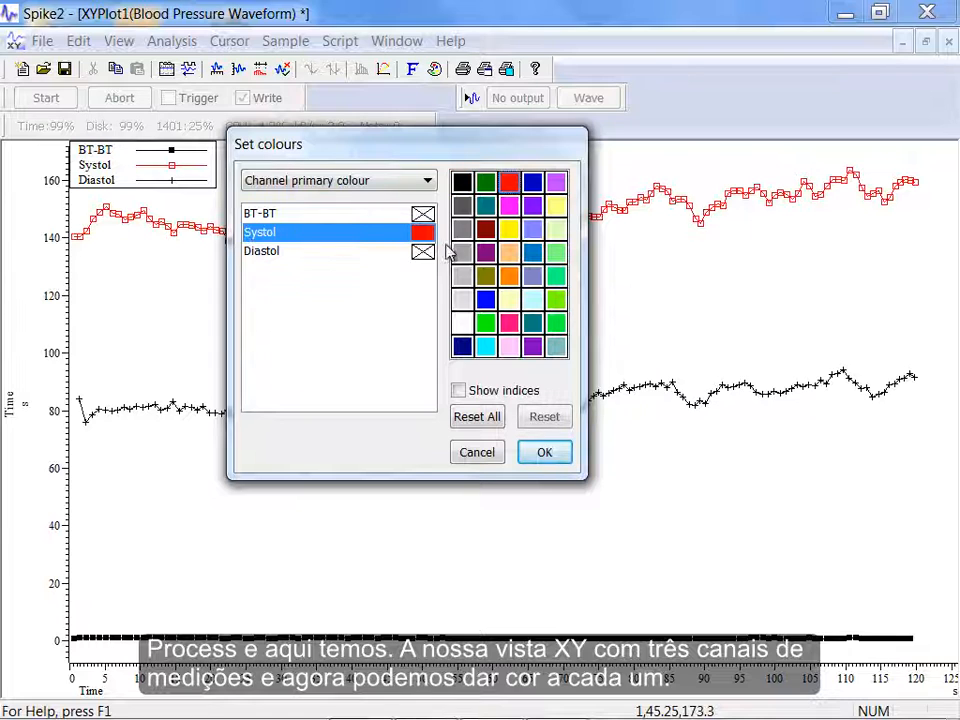